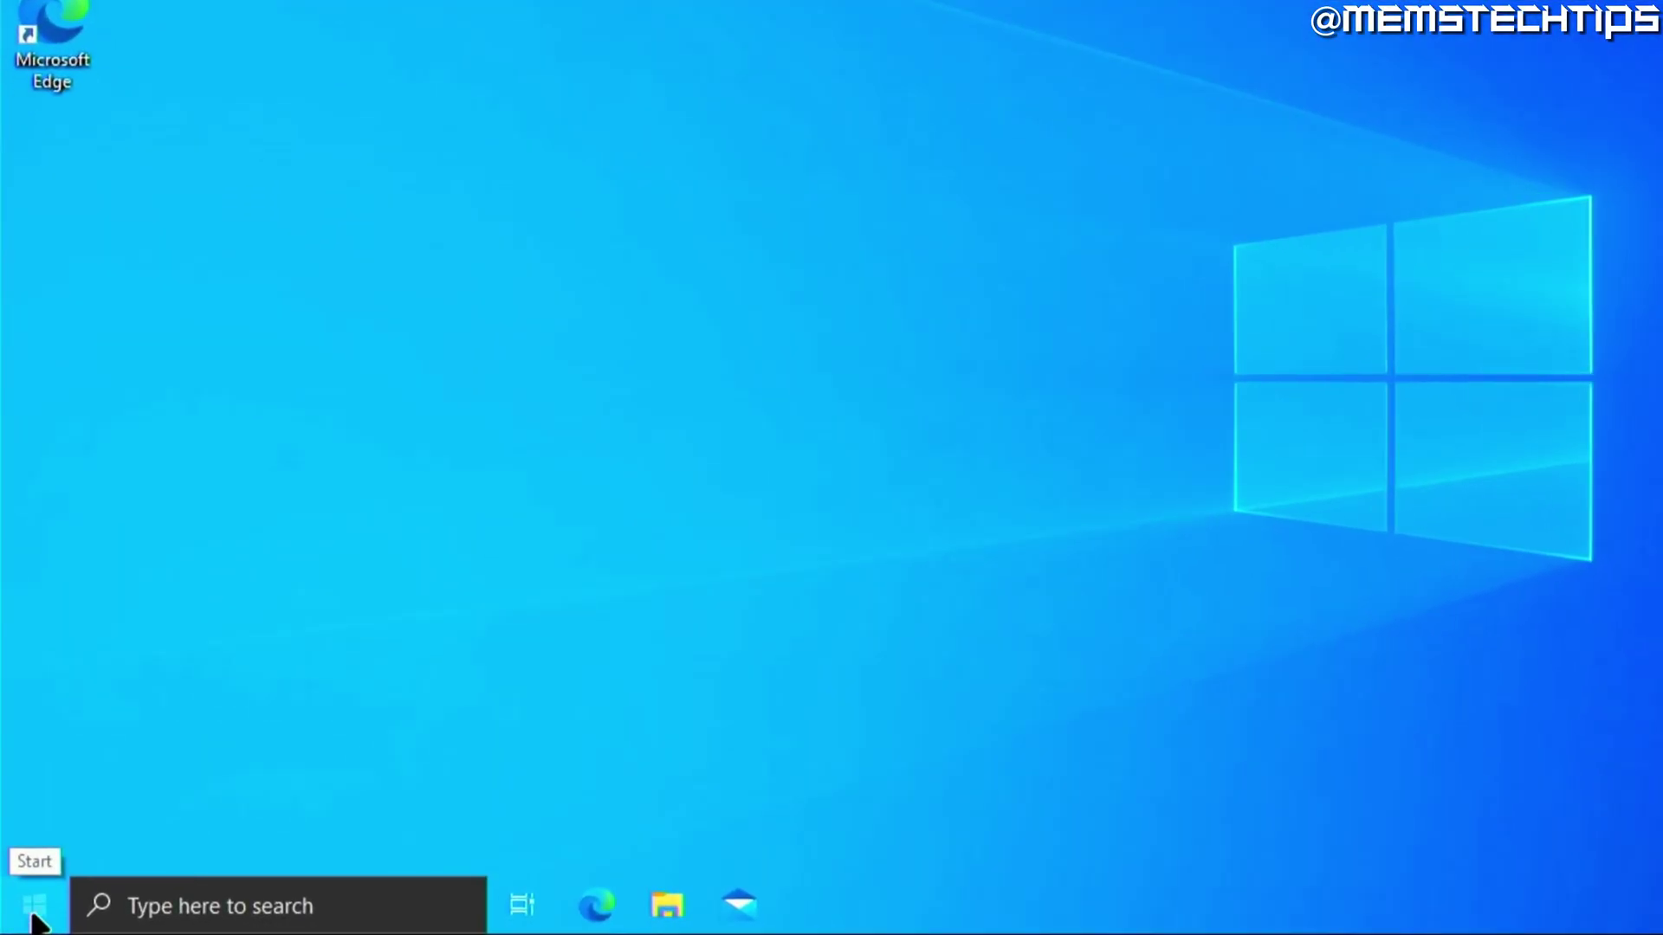
# Shift-restart Windows from the Start power menu to reach the recovery startup options.
pyautogui.rightClick(33, 911)
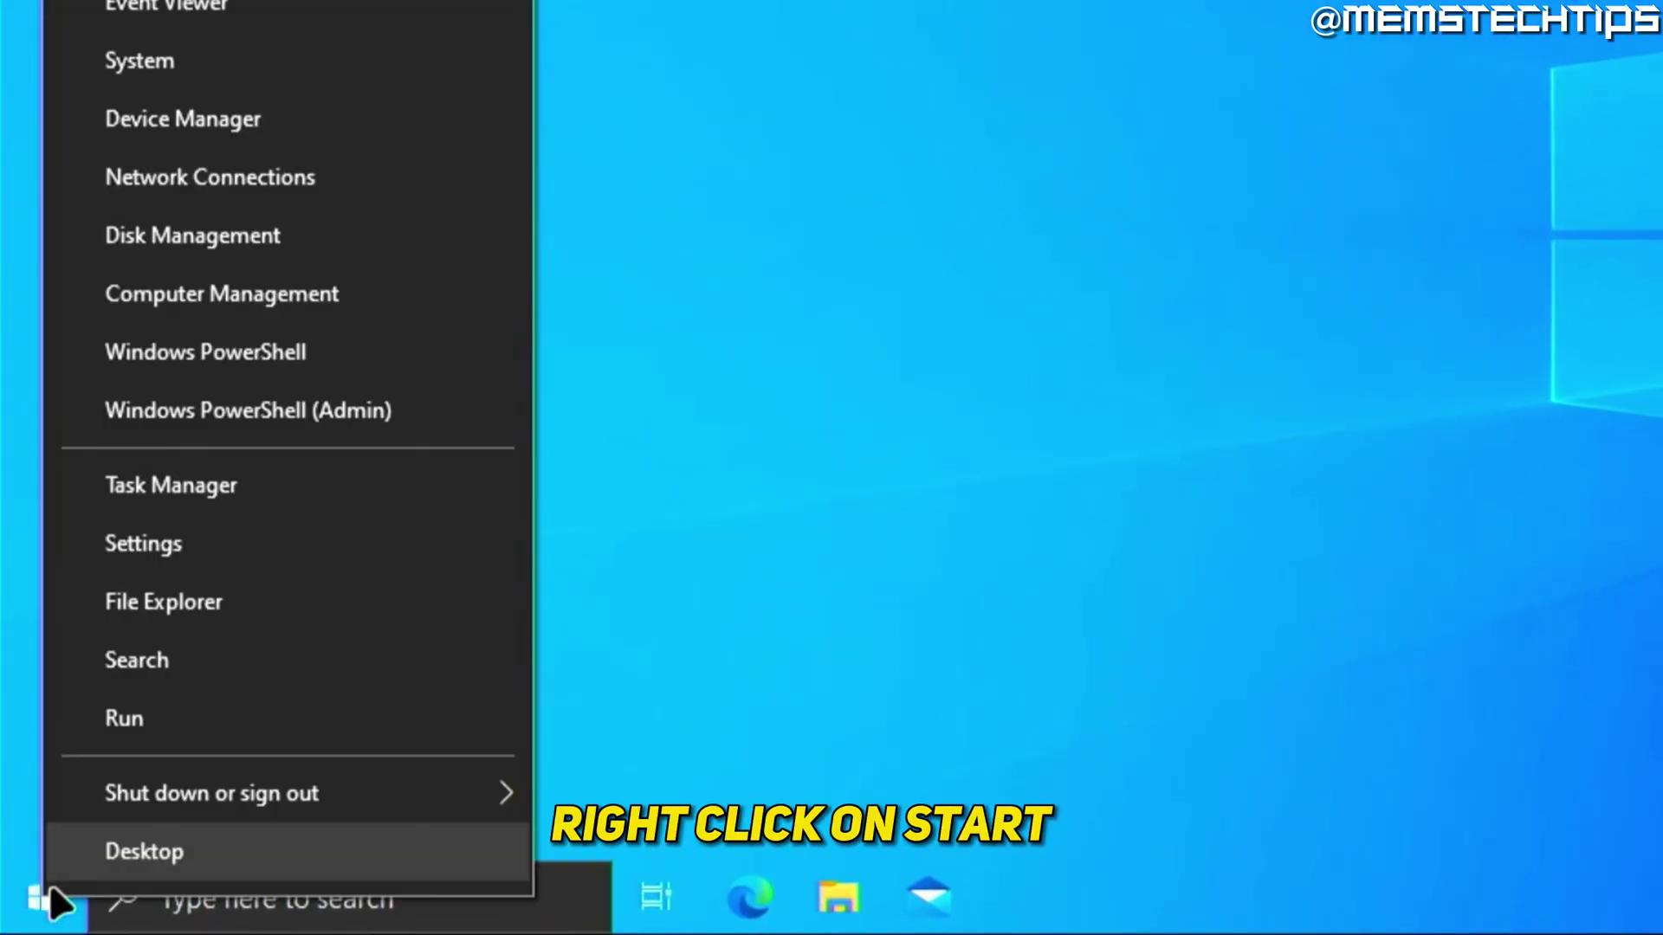
pyautogui.moveTo(130, 816)
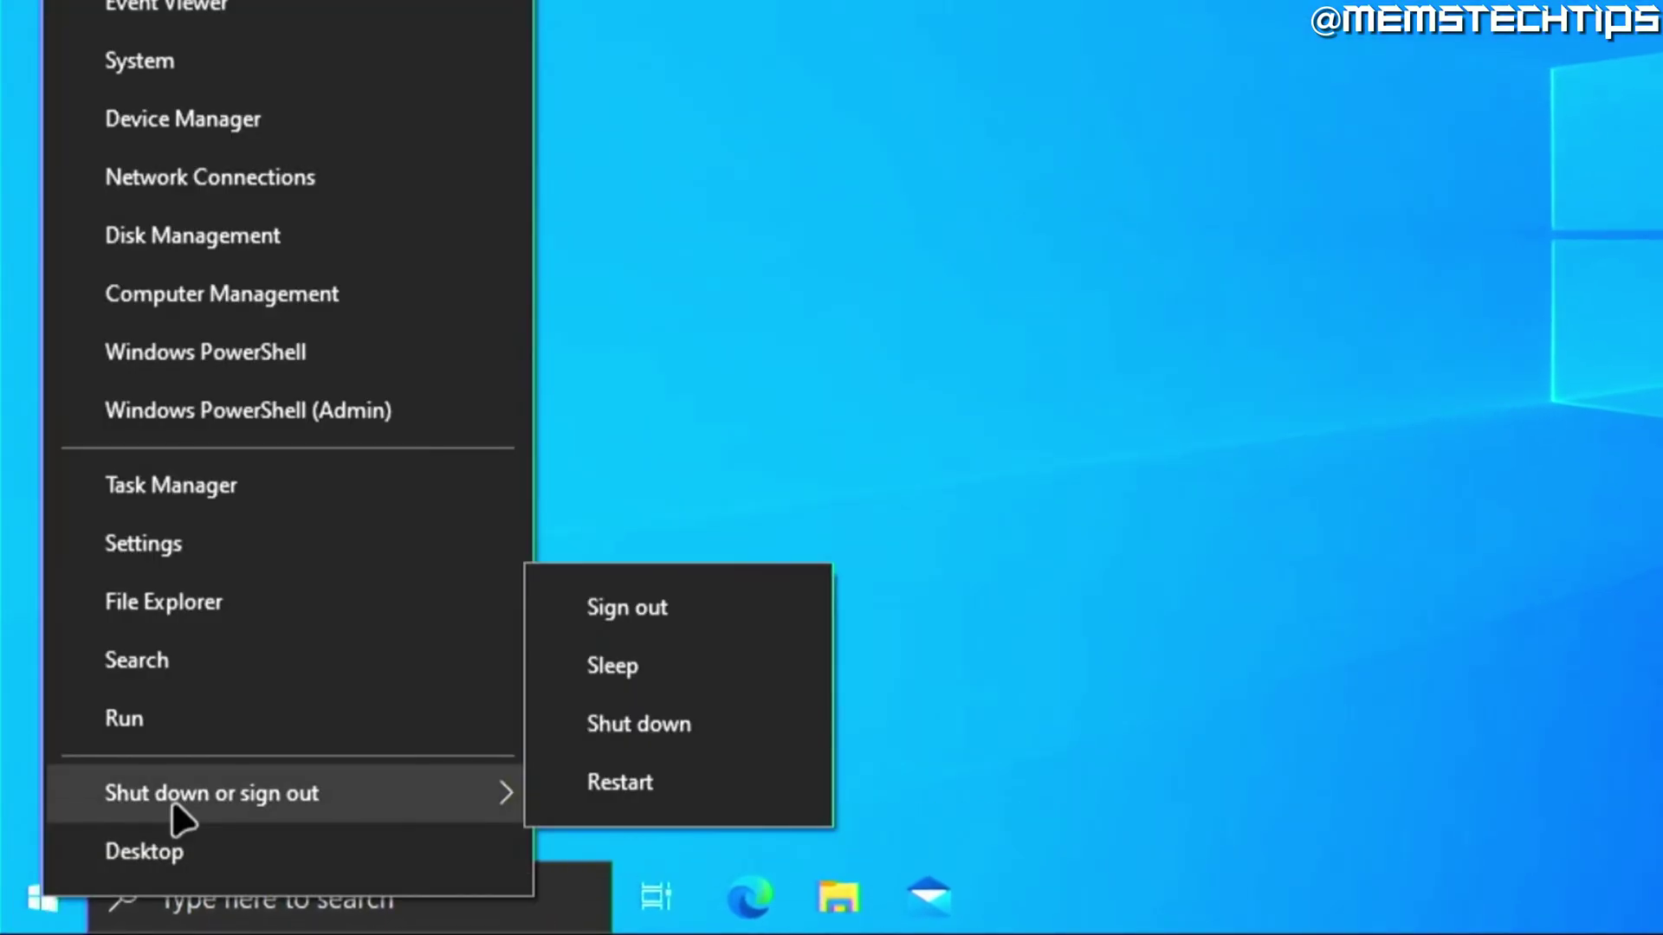
pyautogui.keyDown('shift'); pyautogui.click(700, 783); pyautogui.keyUp('shift')
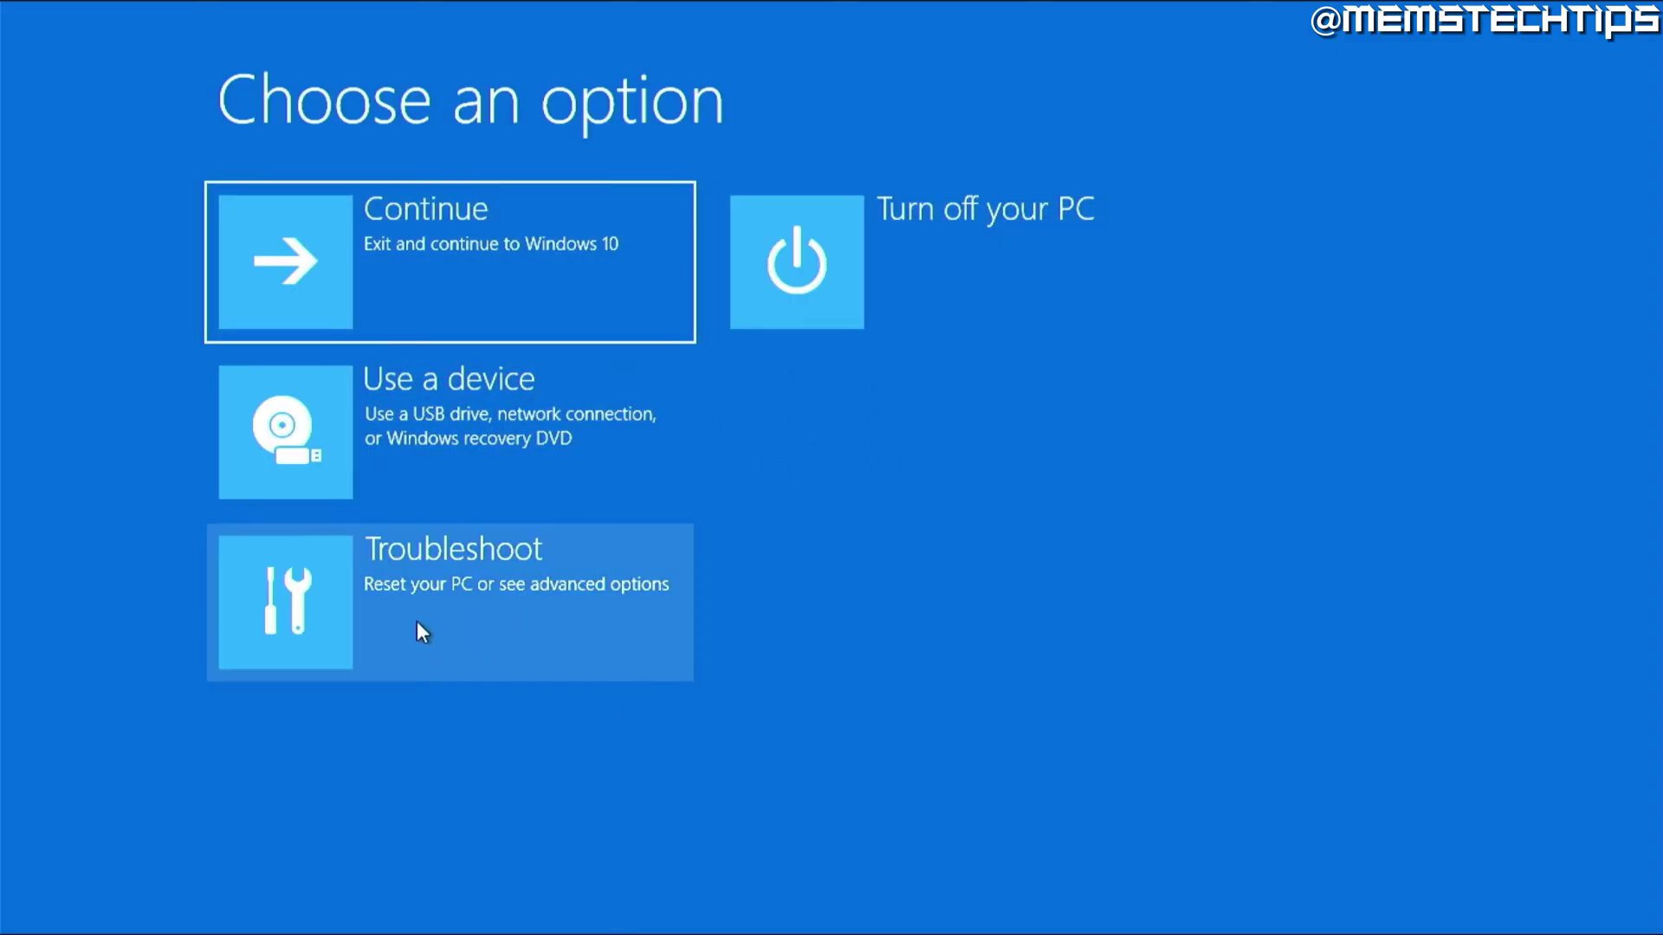
# Choose Troubleshoot > Advanced options > UEFI Firmware Settings and restart into the Gigabyte BIOS.
pyautogui.click(471, 632)
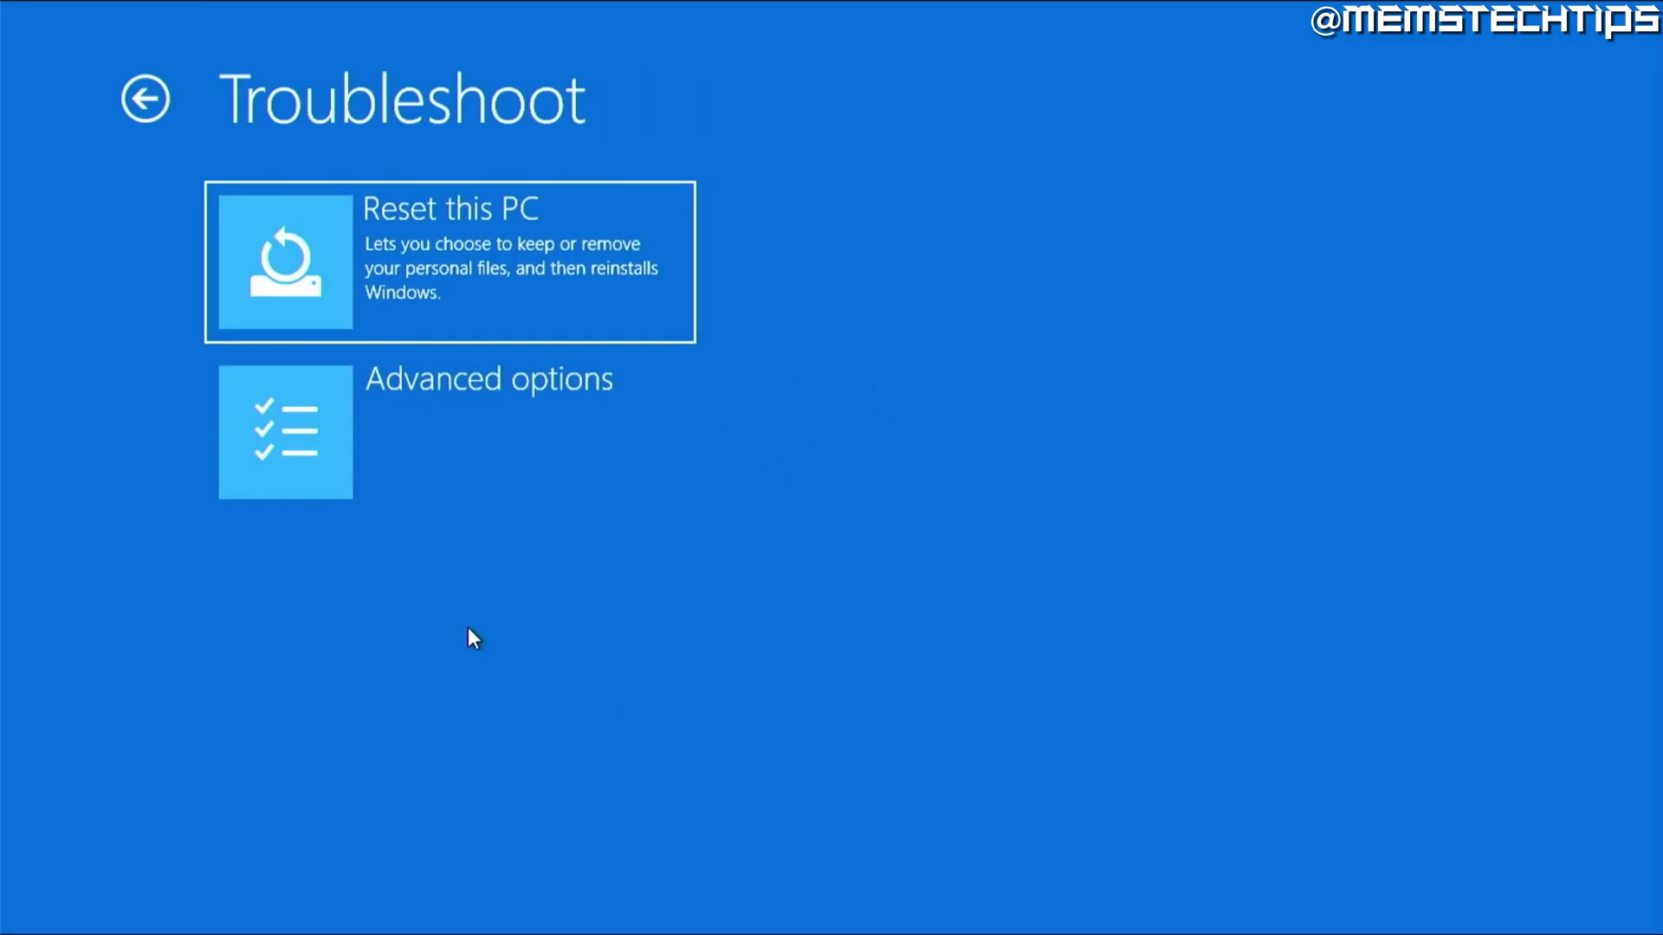
pyautogui.click(470, 435)
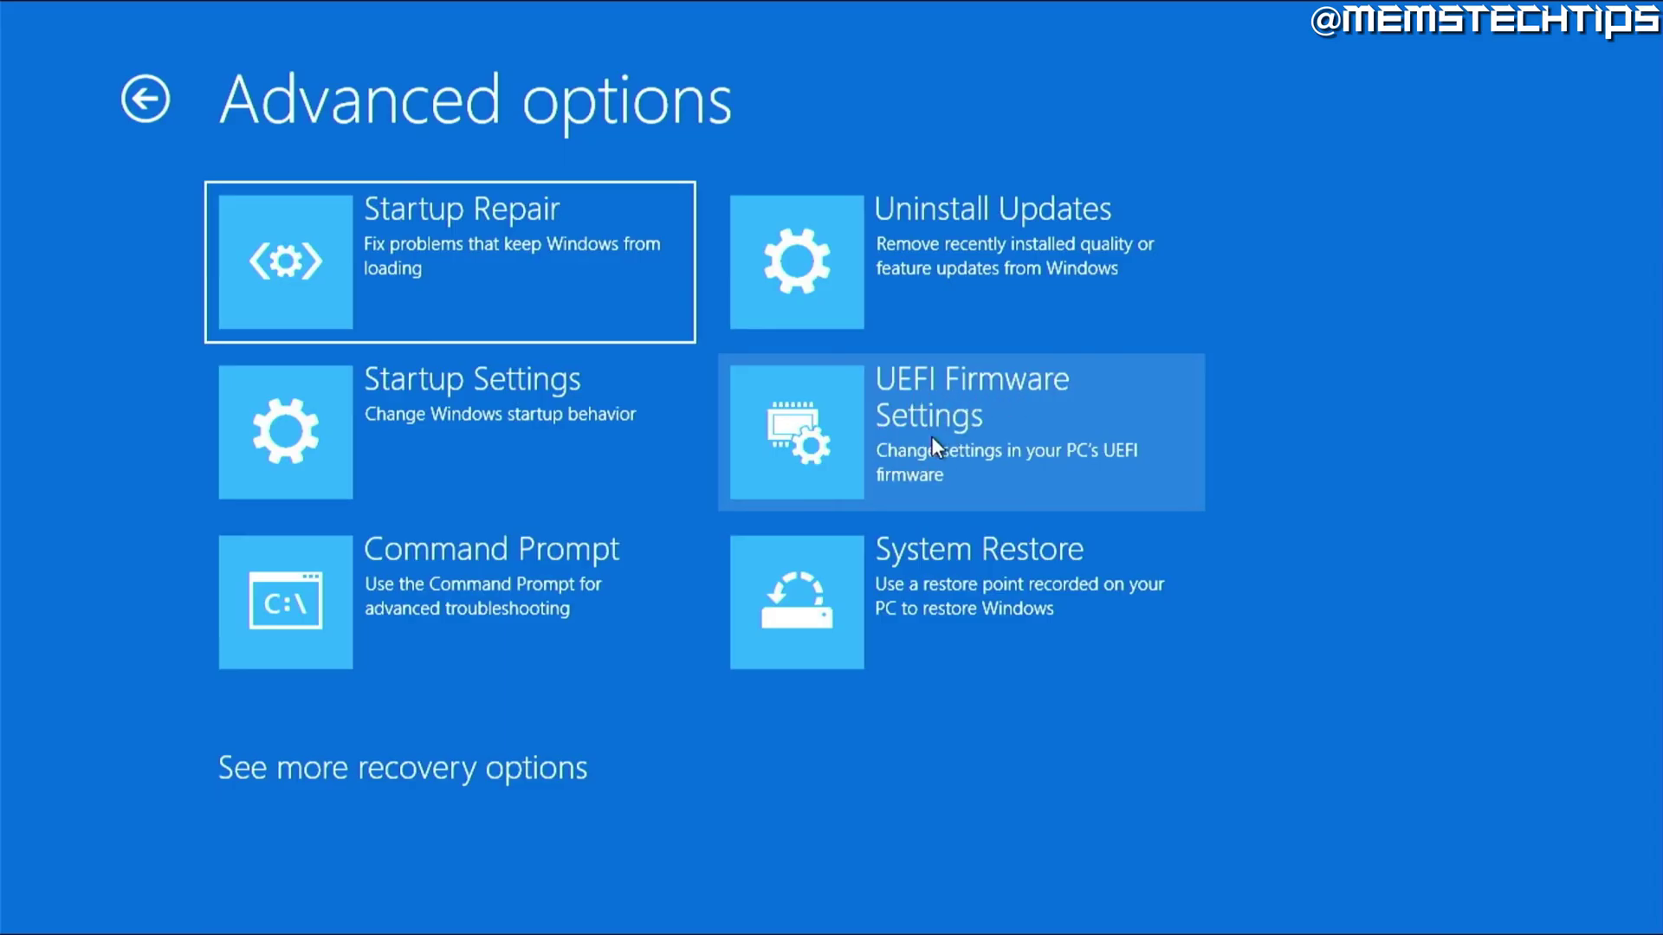
pyautogui.click(958, 446)
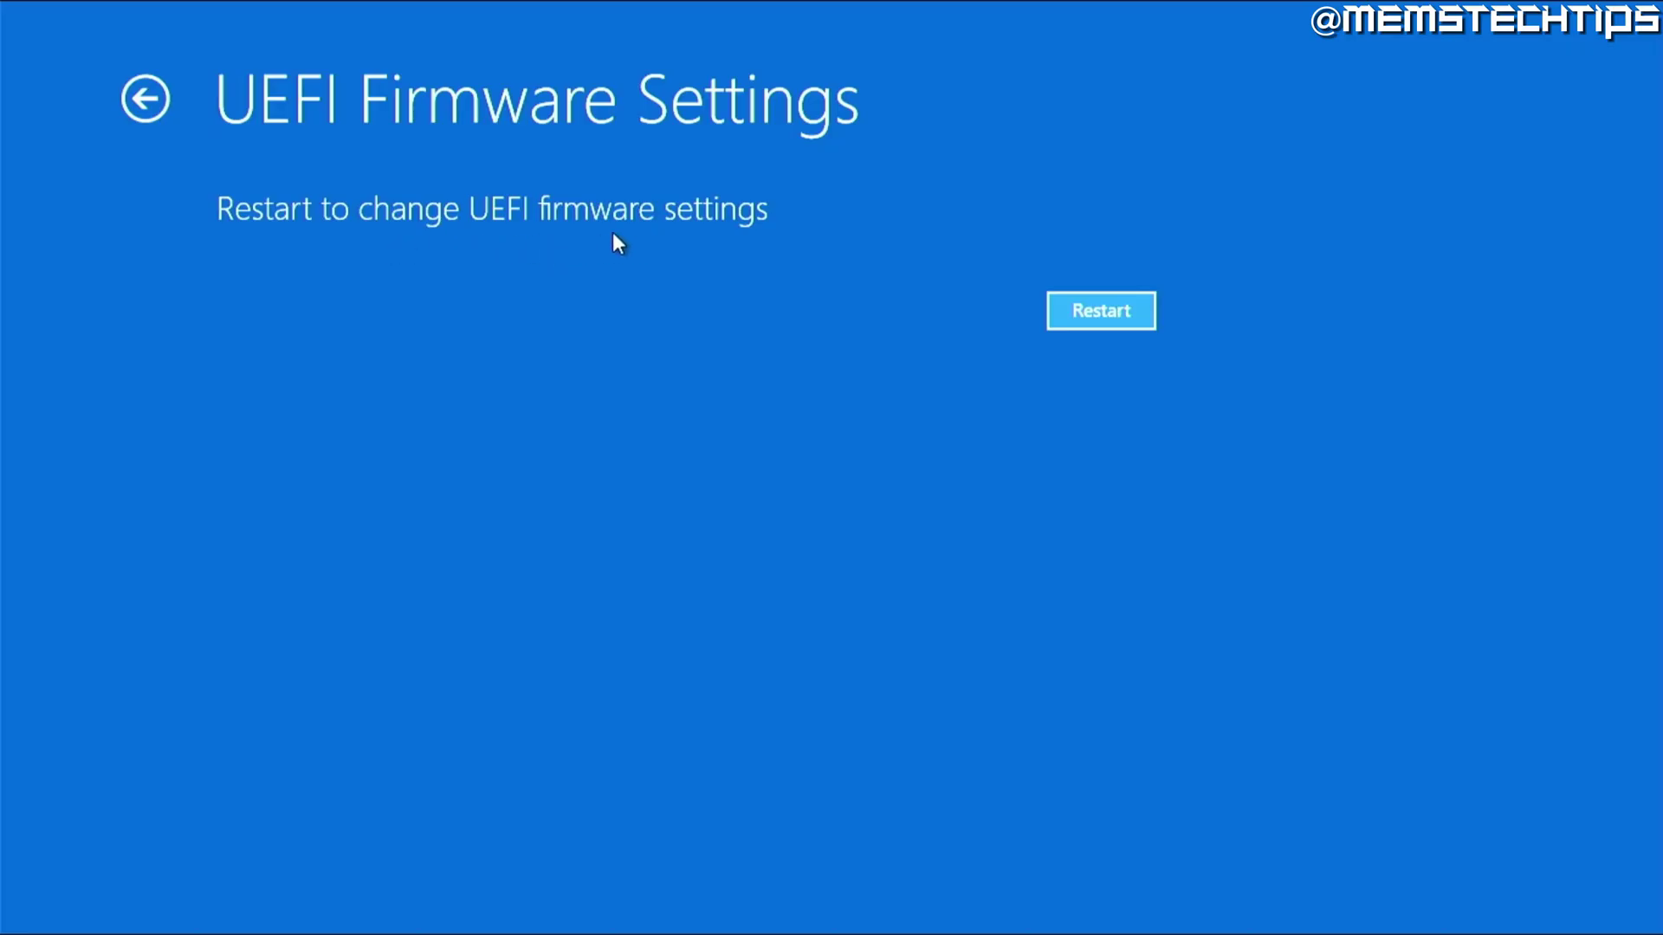
pyautogui.click(1118, 315)
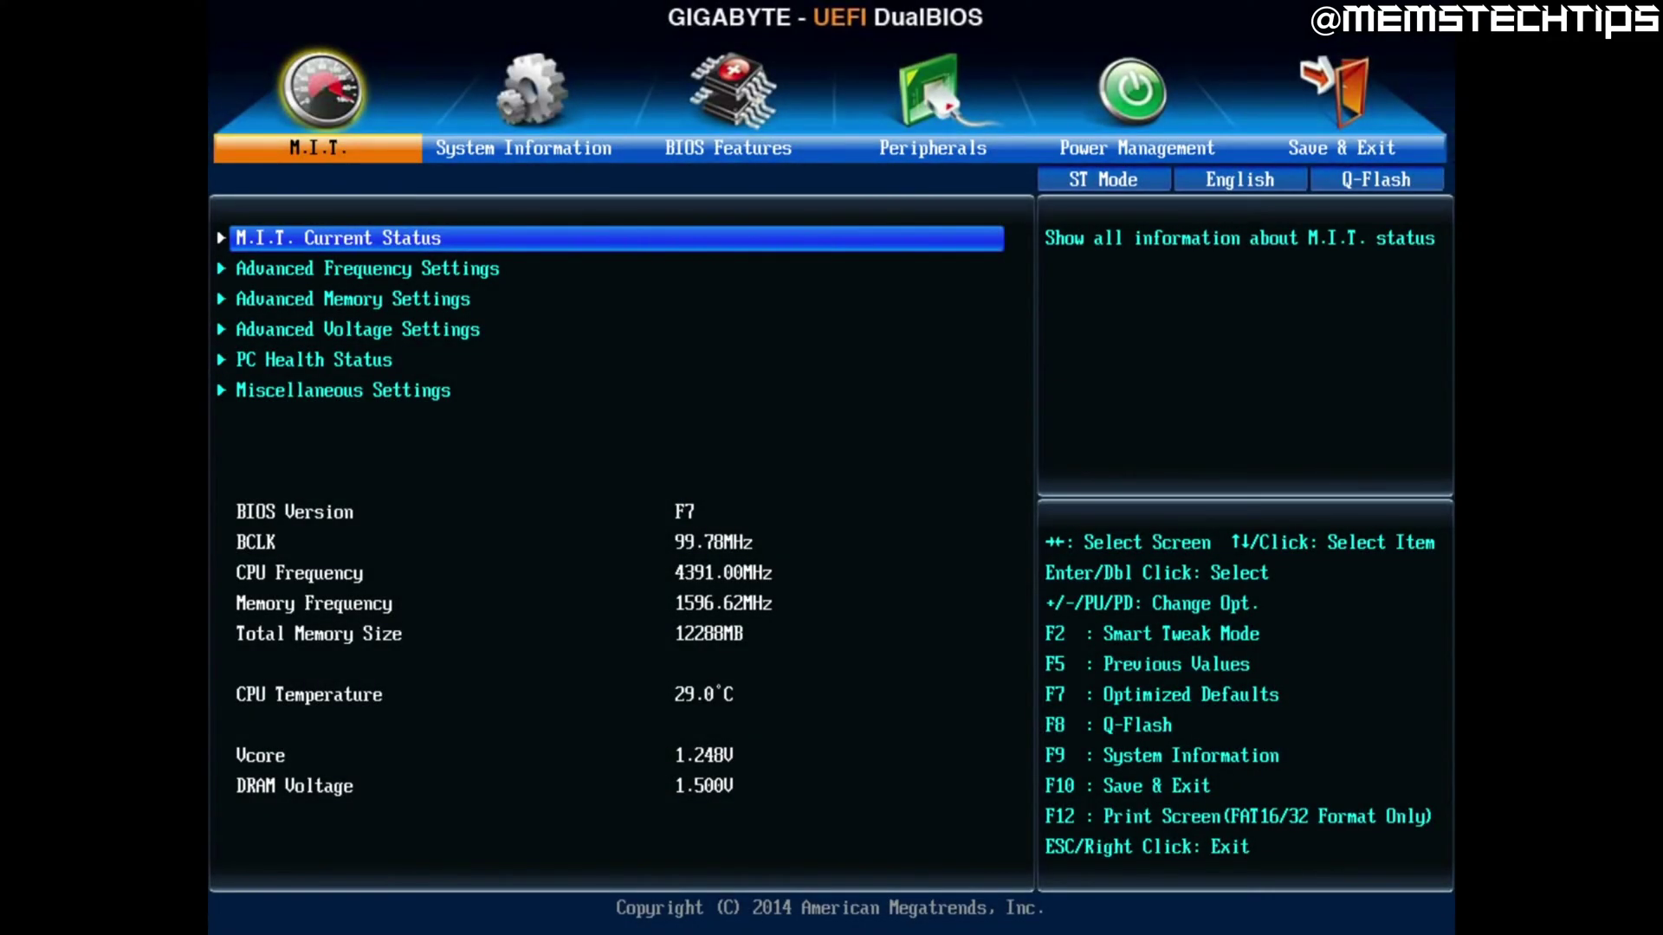
# Set Intel Virtualization Technology to Enabled on the BIOS Features page, then go to Save & Exit.
pyautogui.press('Right')
pyautogui.press('Right')
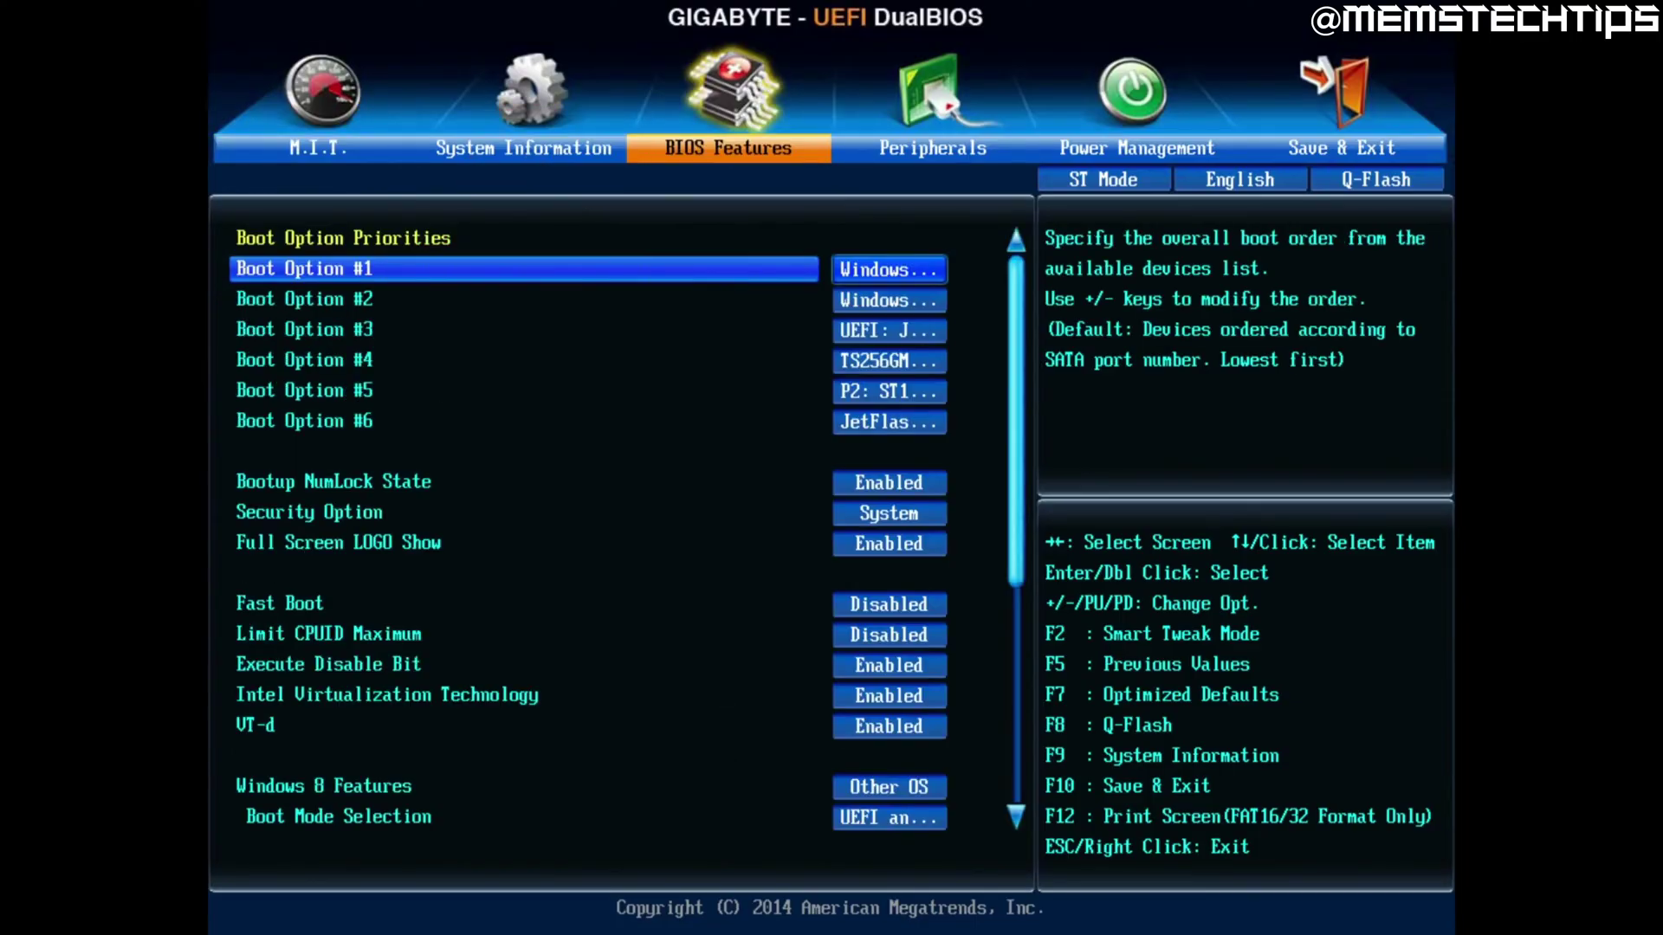
pyautogui.click(387, 695)
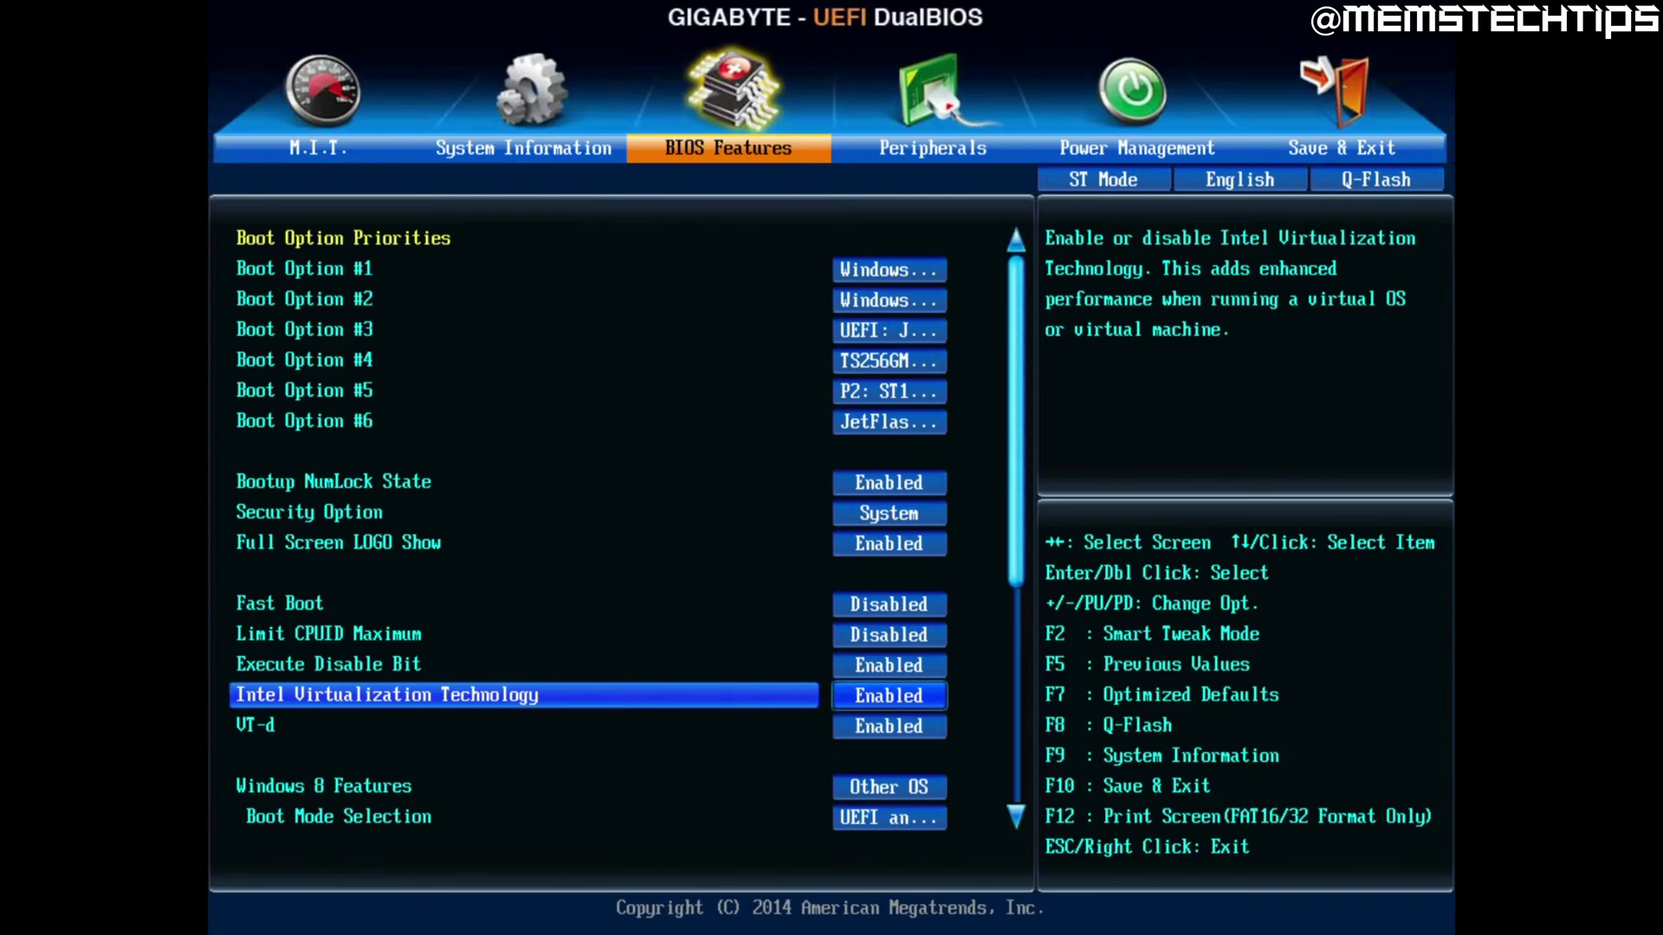
pyautogui.press('Return')
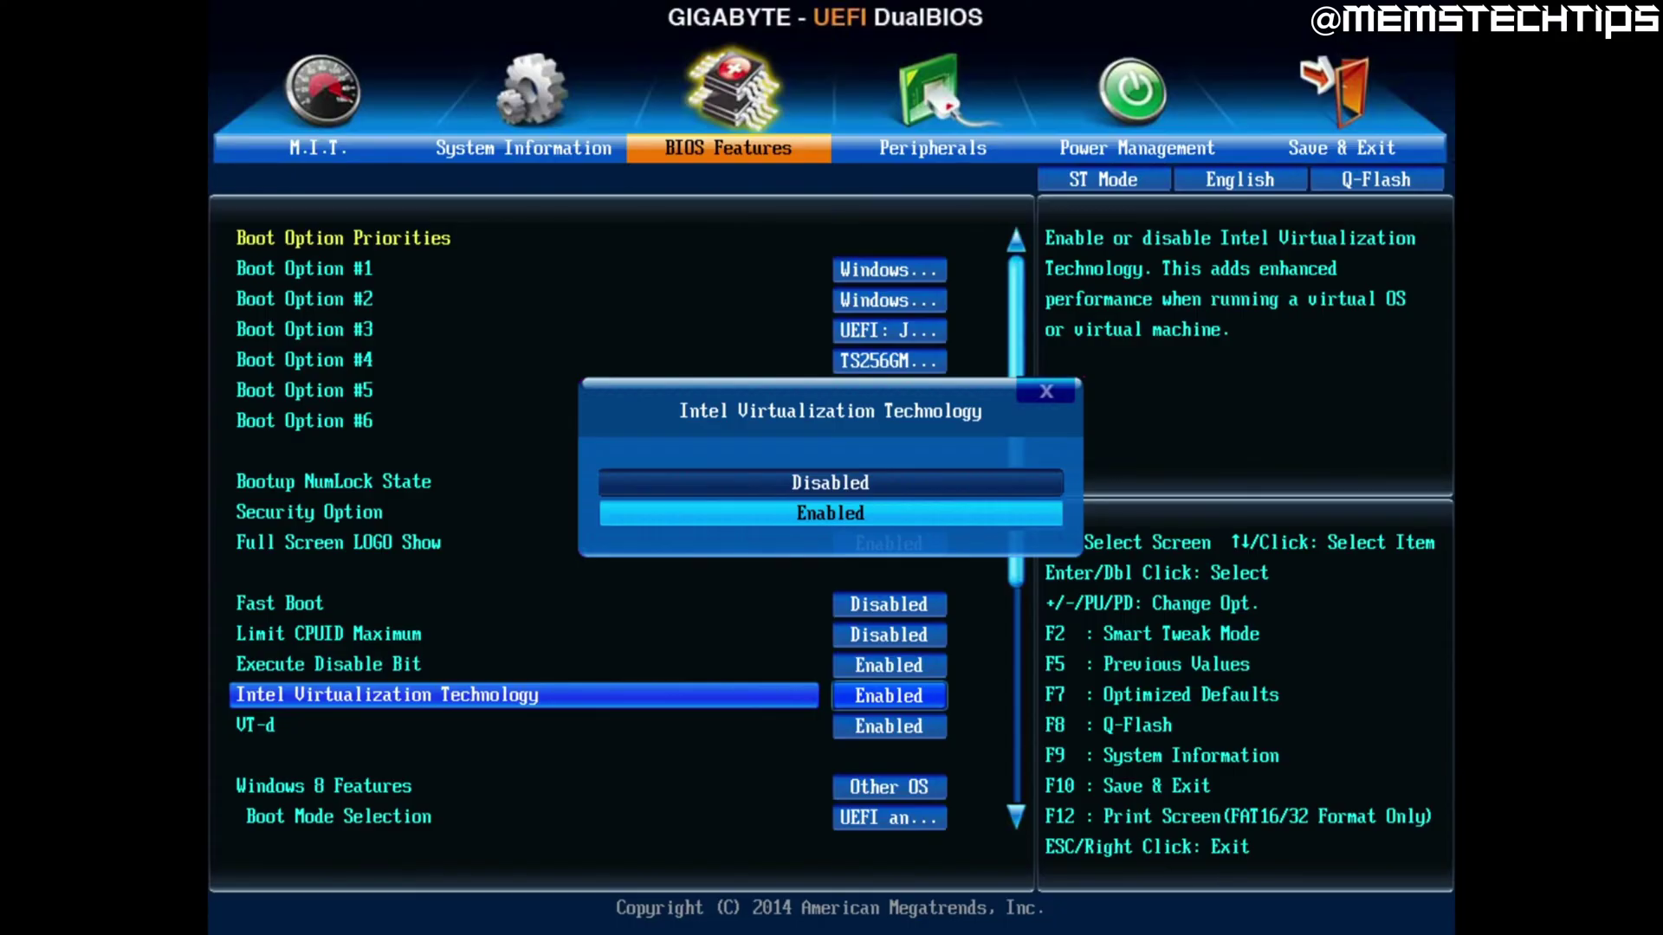
pyautogui.press('Return')
pyautogui.press('Down')
pyautogui.press('Return')
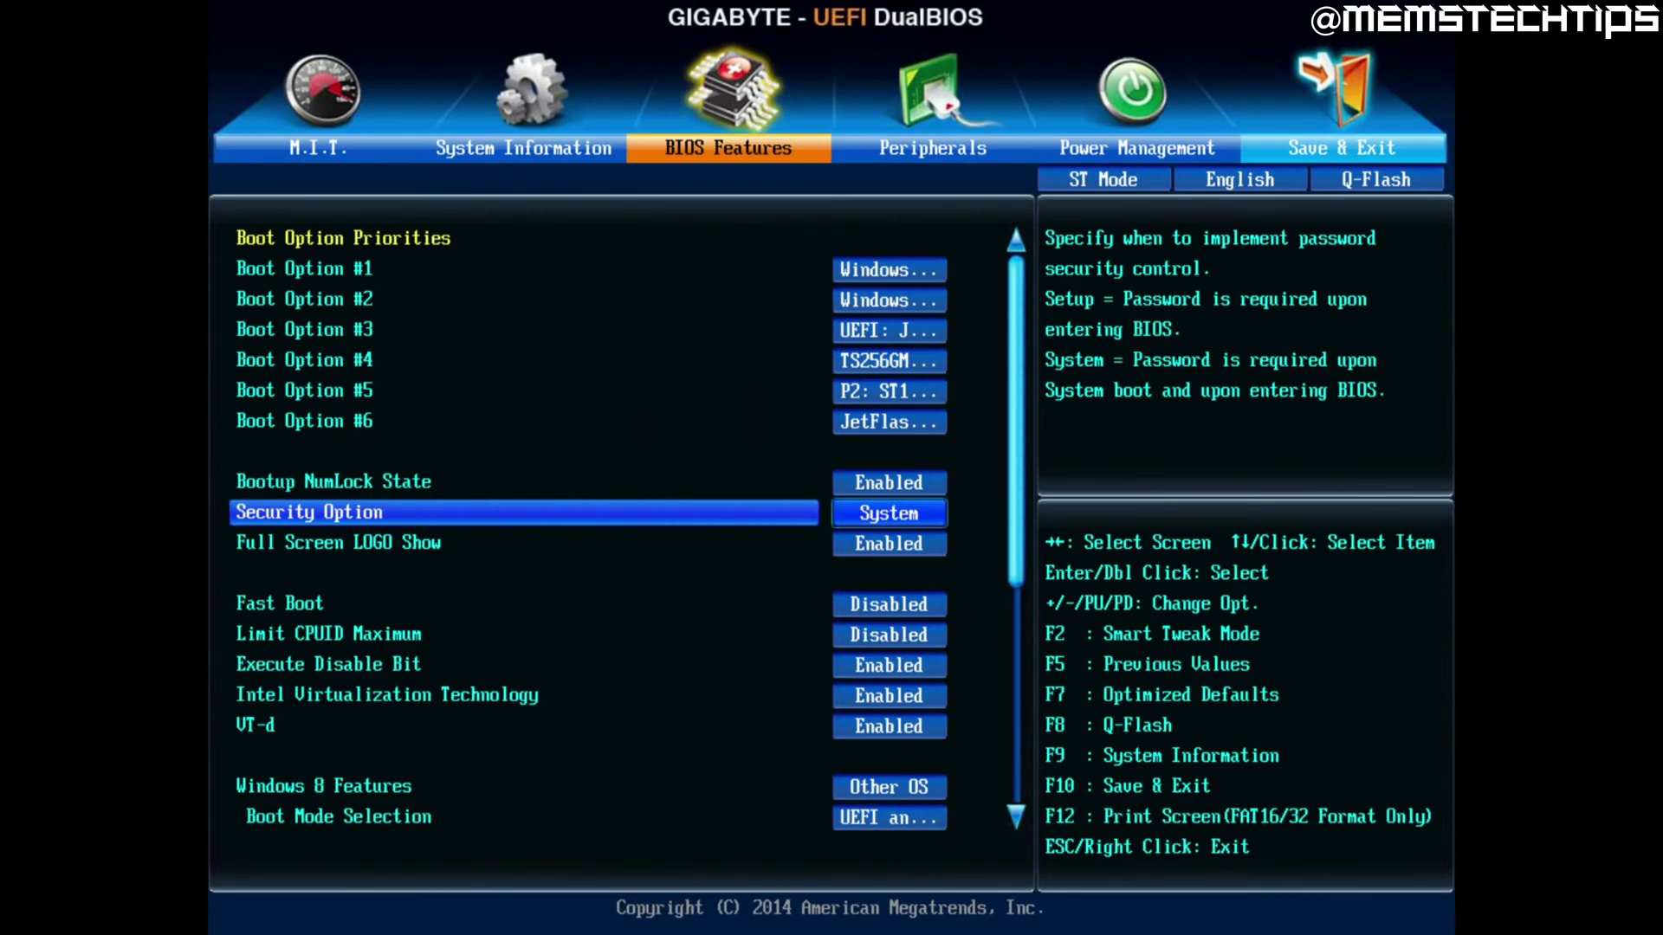
pyautogui.press('Right')
pyautogui.press('Right')
pyautogui.press('Right')
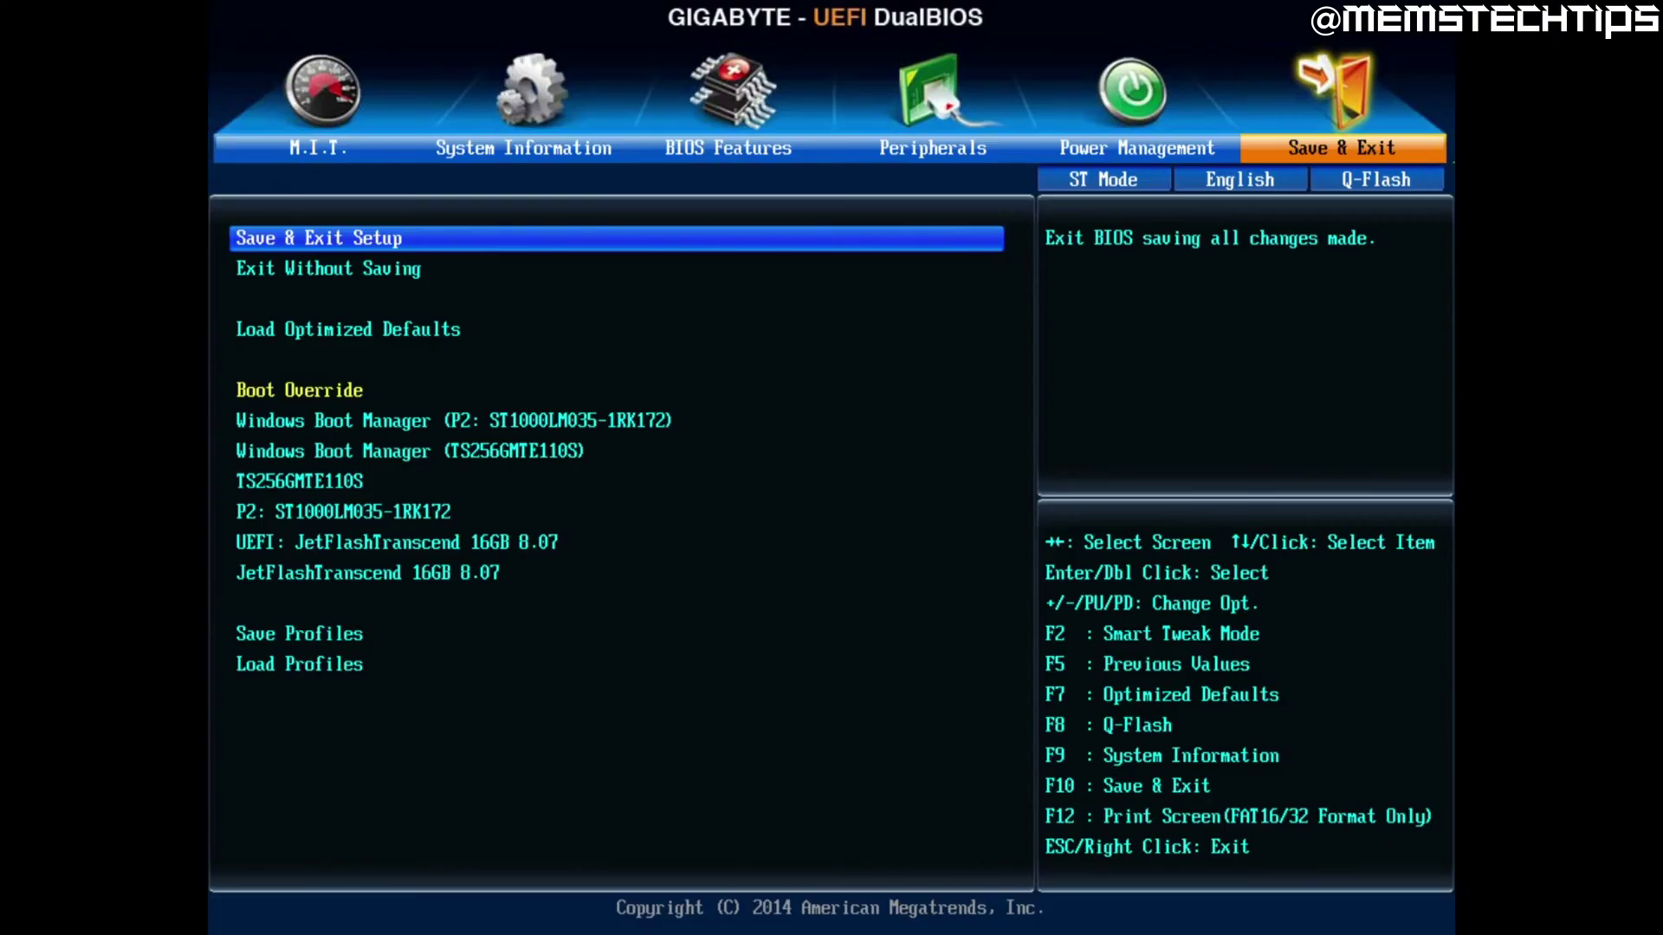
# Run Save & Exit Setup to store the BIOS settings and reset the PC.
pyautogui.press('Return')
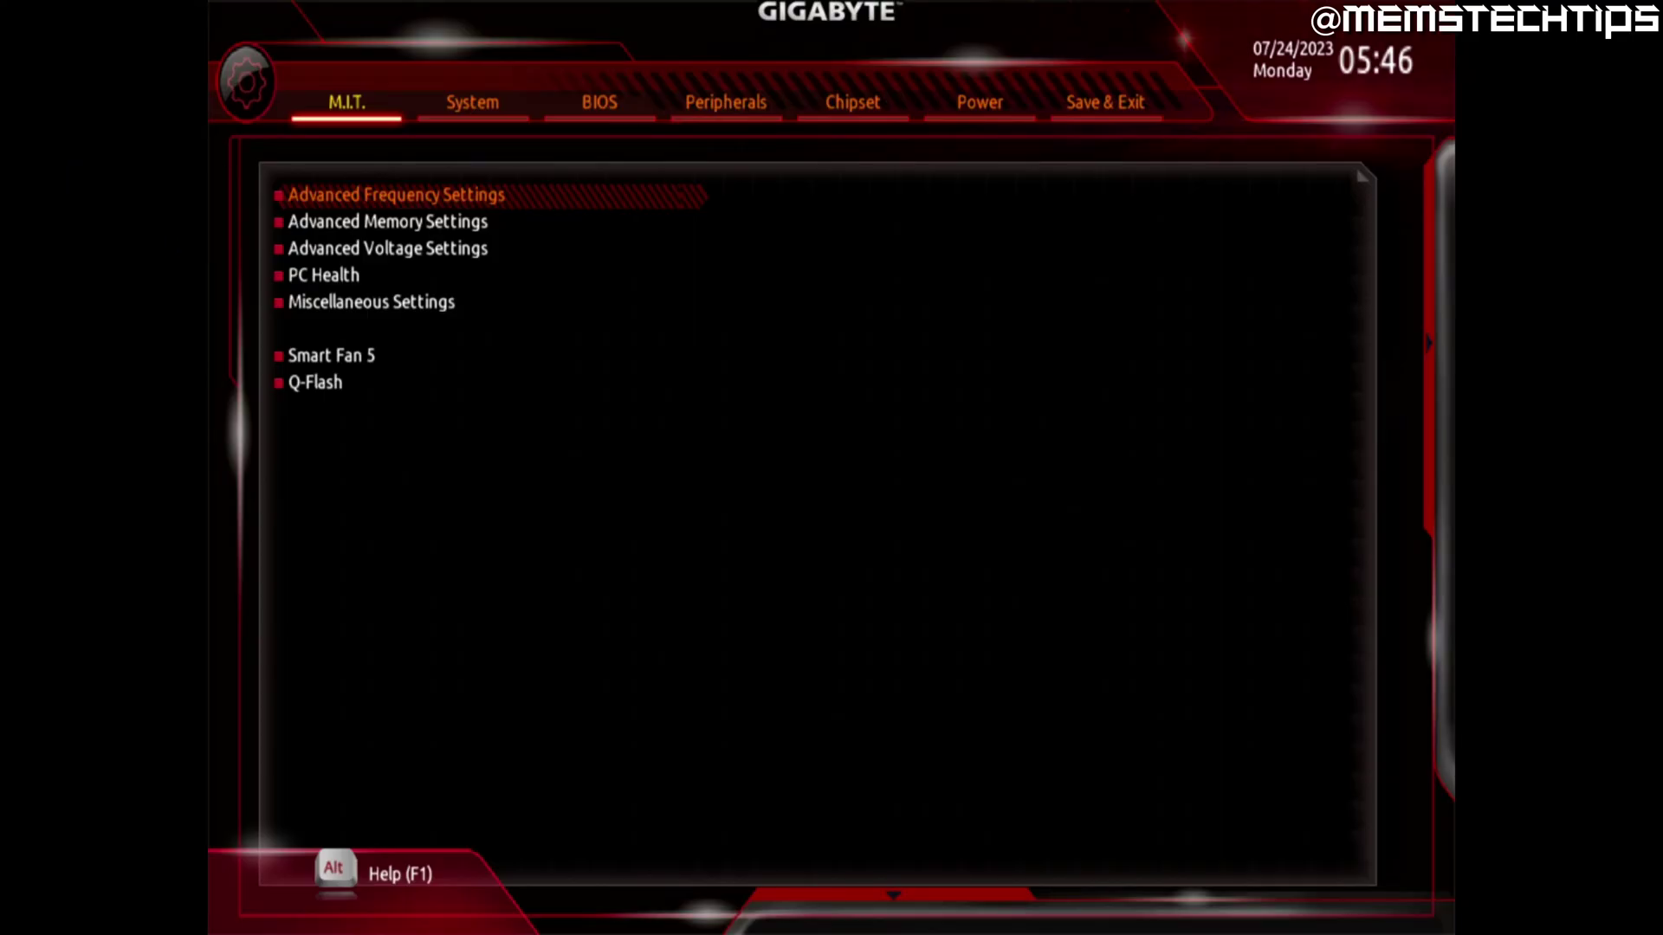
# Enable SVM Mode under M.I.T. > Advanced Frequency Settings > Advanced CPU Settings, then go to Save & Exit.
pyautogui.press('Return')
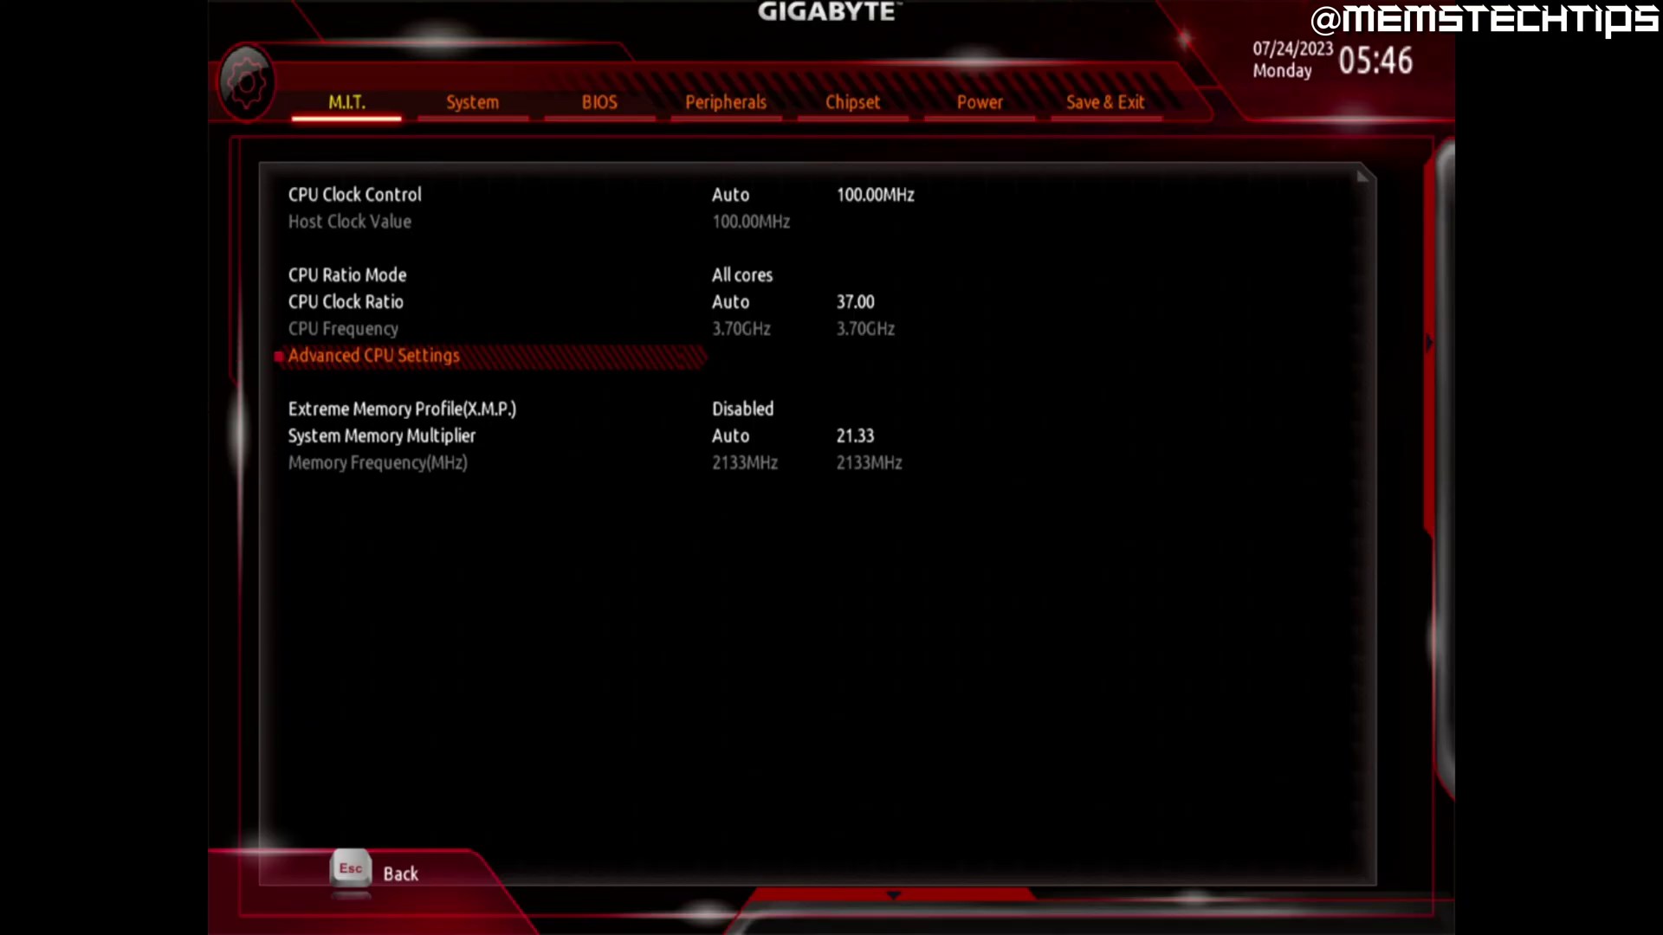
pyautogui.press('Return')
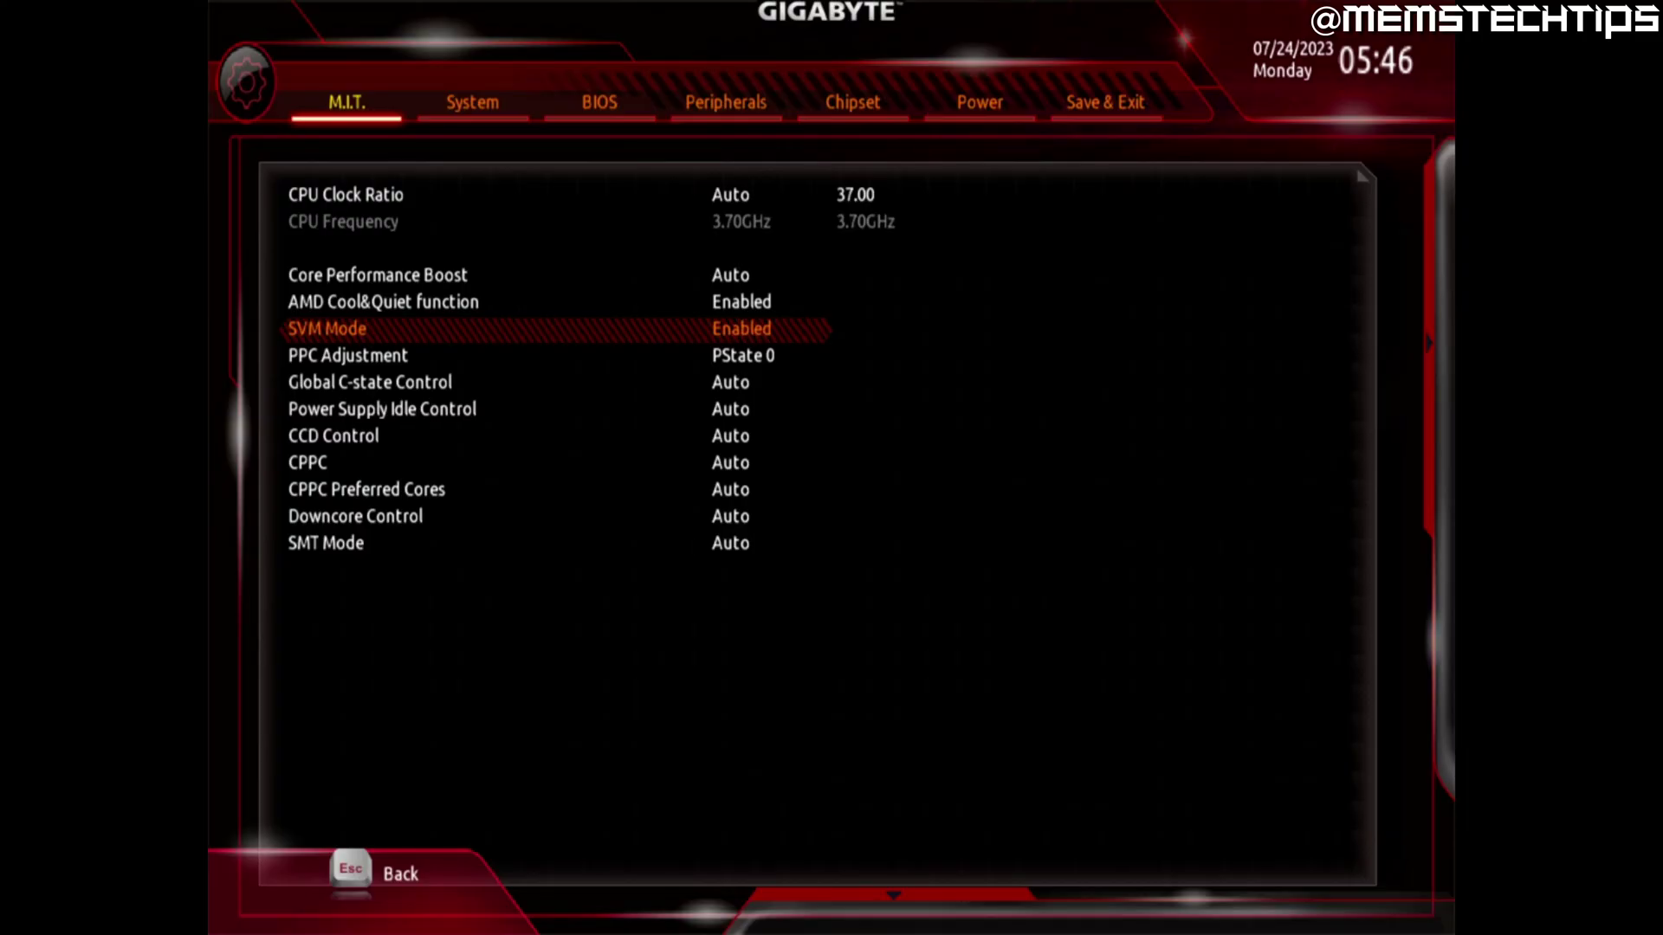
pyautogui.press('Return')
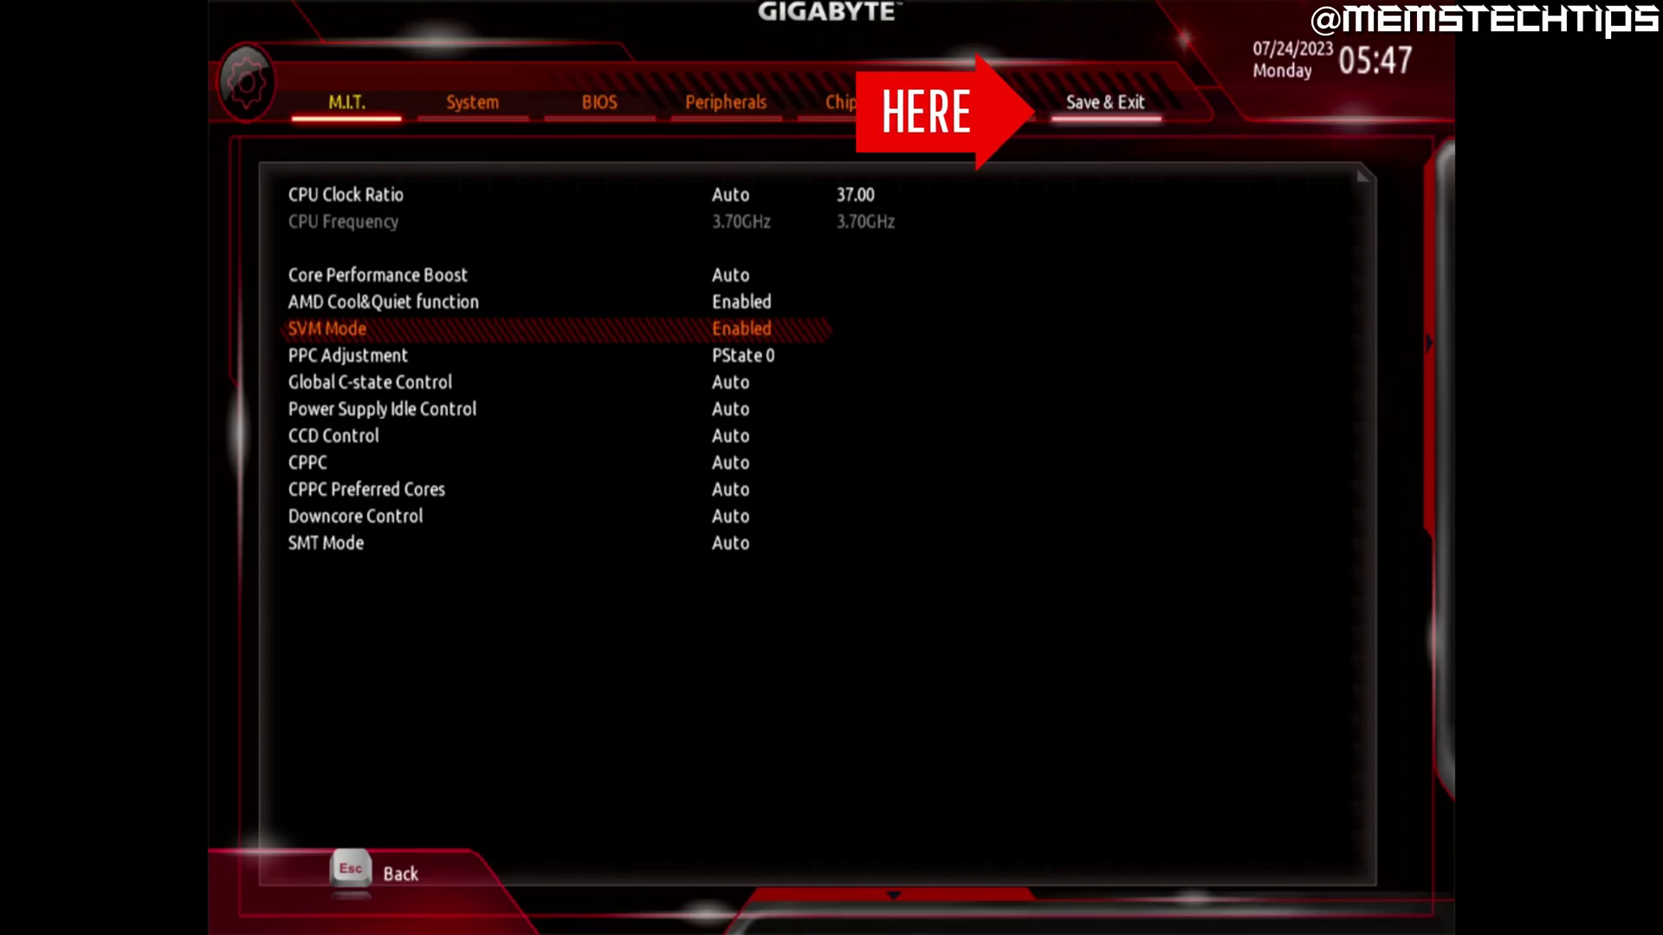
pyautogui.press('Left')
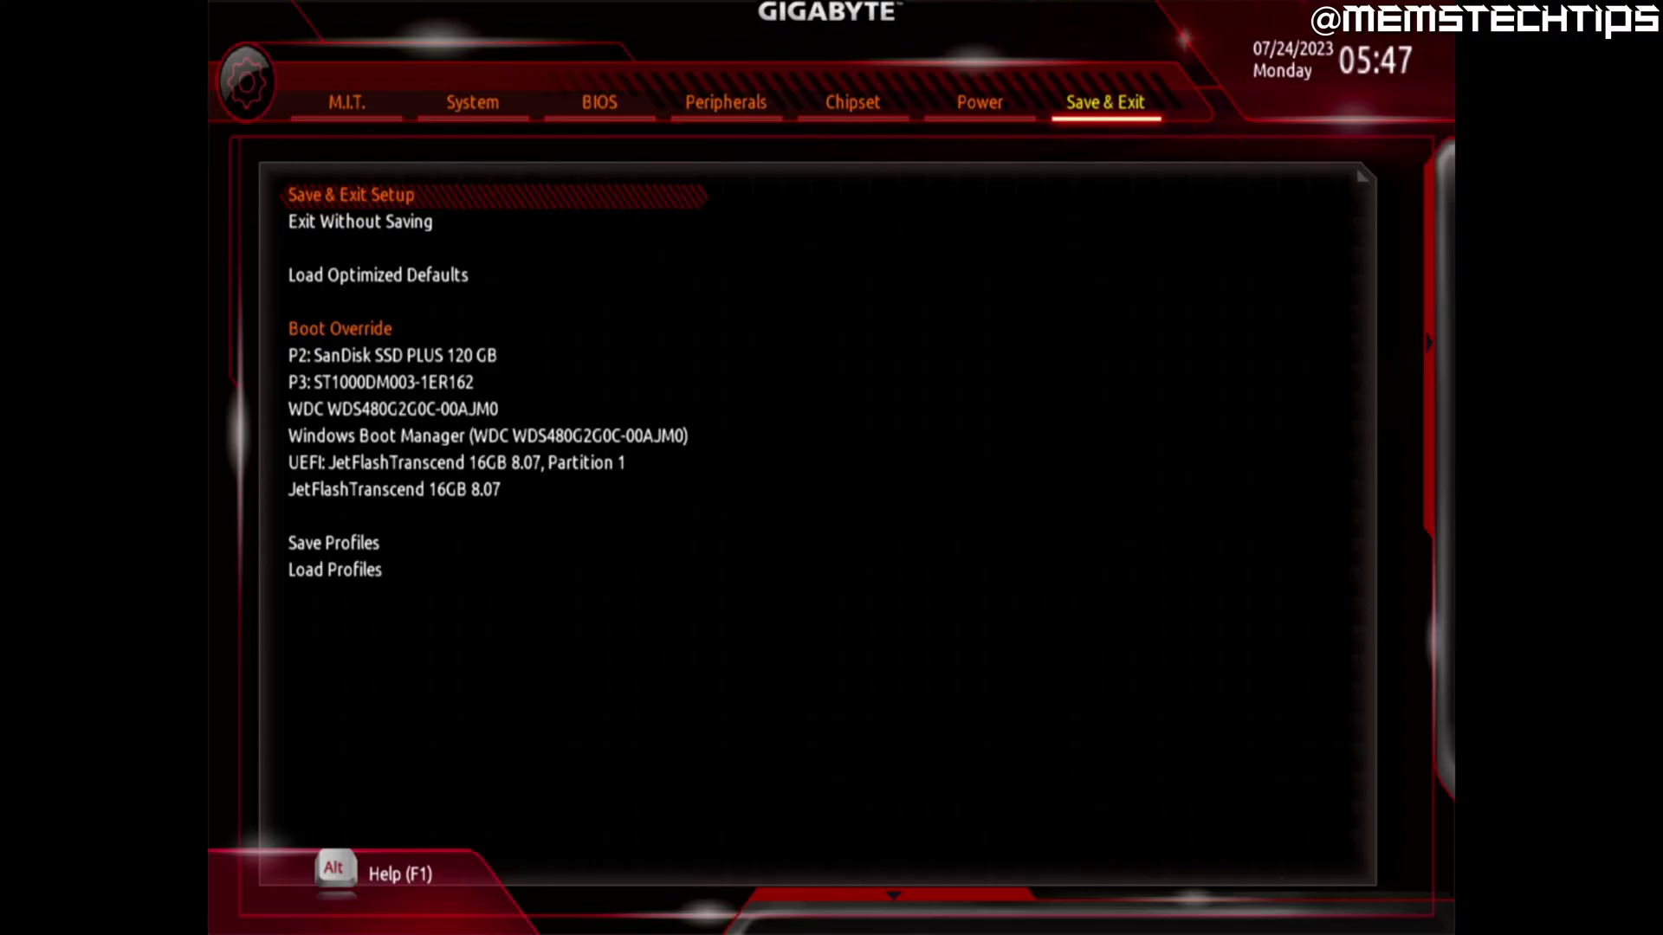
# Save the SVM Mode change with Save & Exit Setup and reboot into Windows.
pyautogui.press('Return')
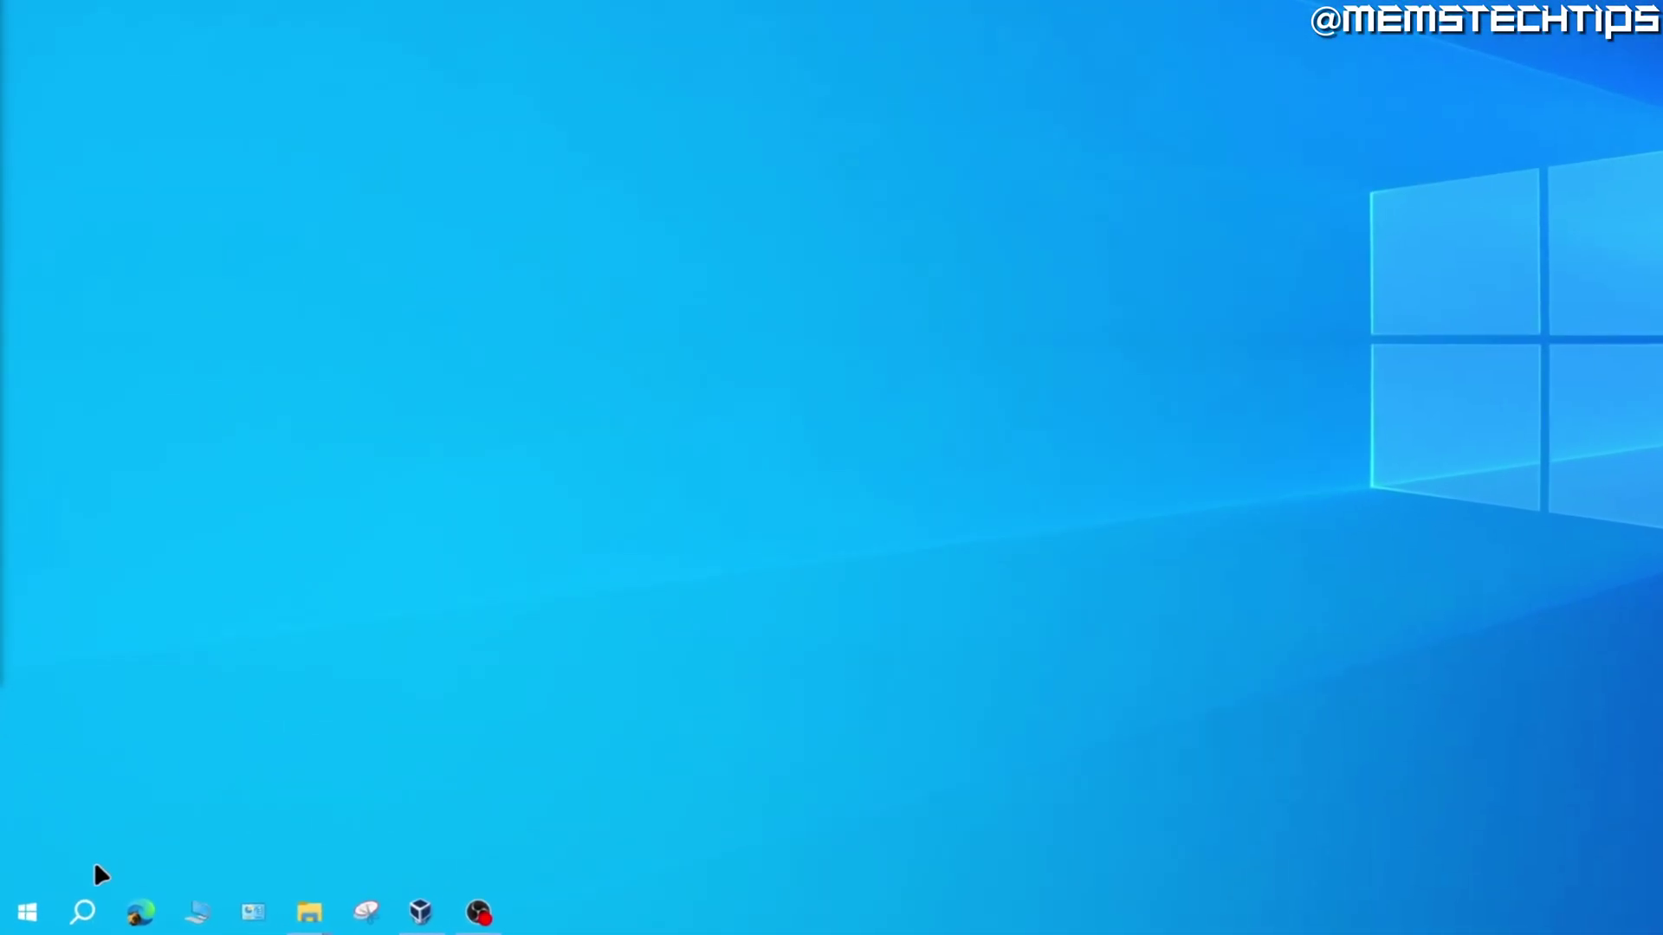
# Search Windows for 'system info' and launch System Information.
pyautogui.click(87, 911)
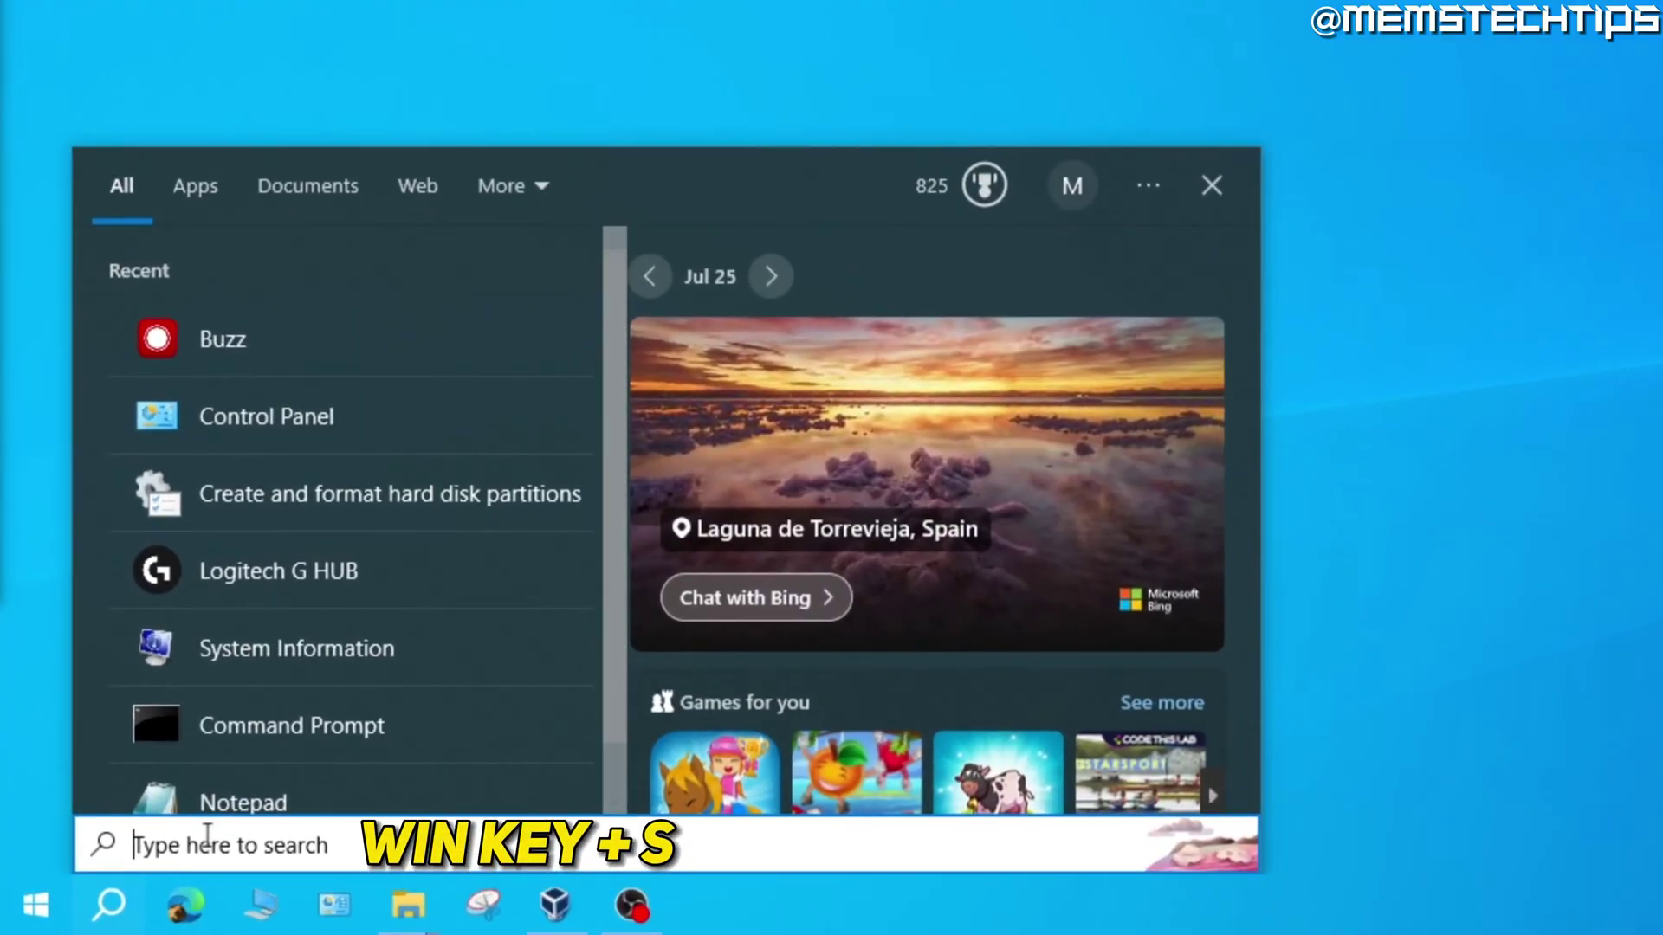
pyautogui.write('system info')
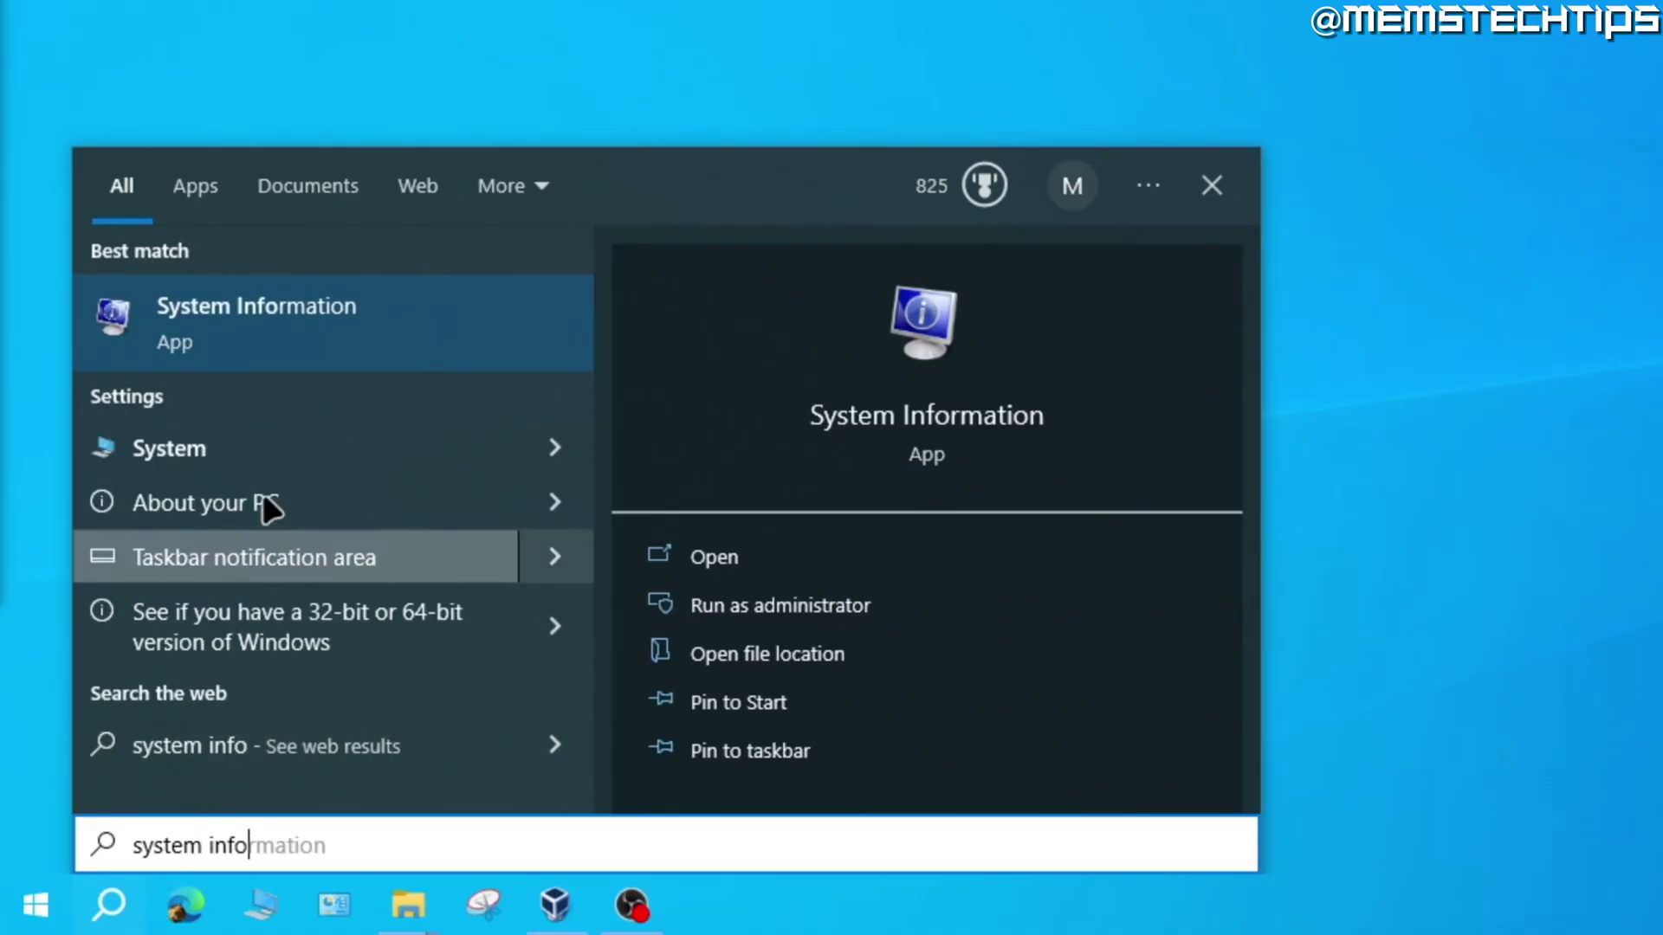
pyautogui.click(239, 329)
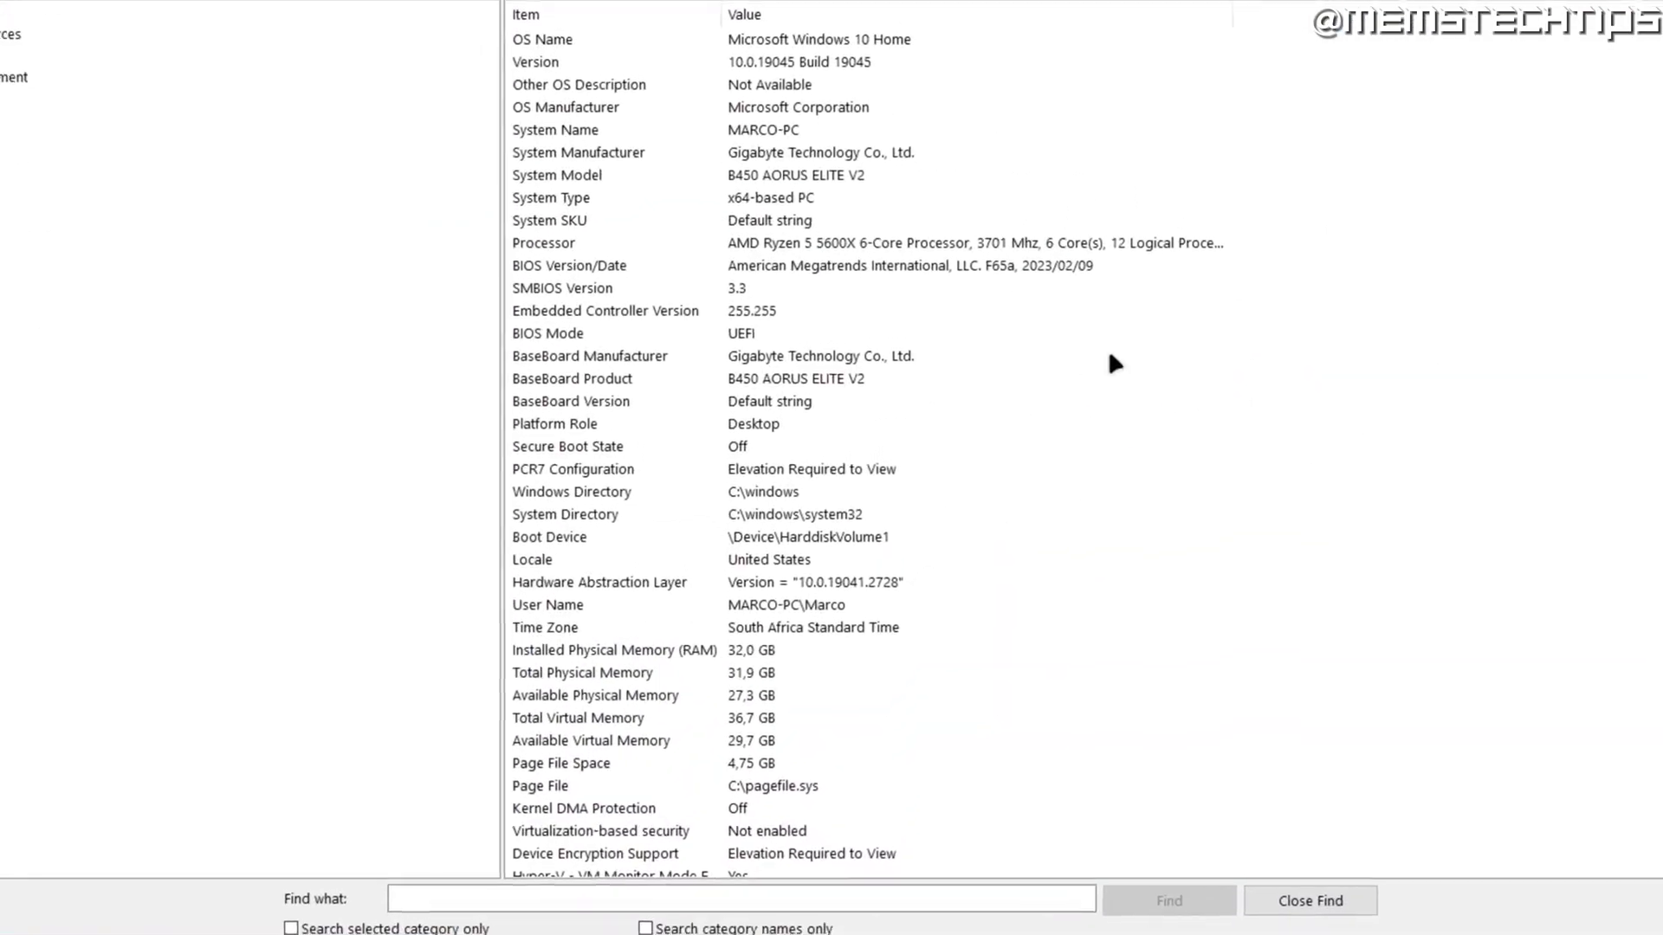
# Check the BaseBoard Manufacturer and BaseBoard Product entries, which identify a Gigabyte B450 AORUS ELITE V2.
pyautogui.click(594, 358)
pyautogui.click(582, 371)
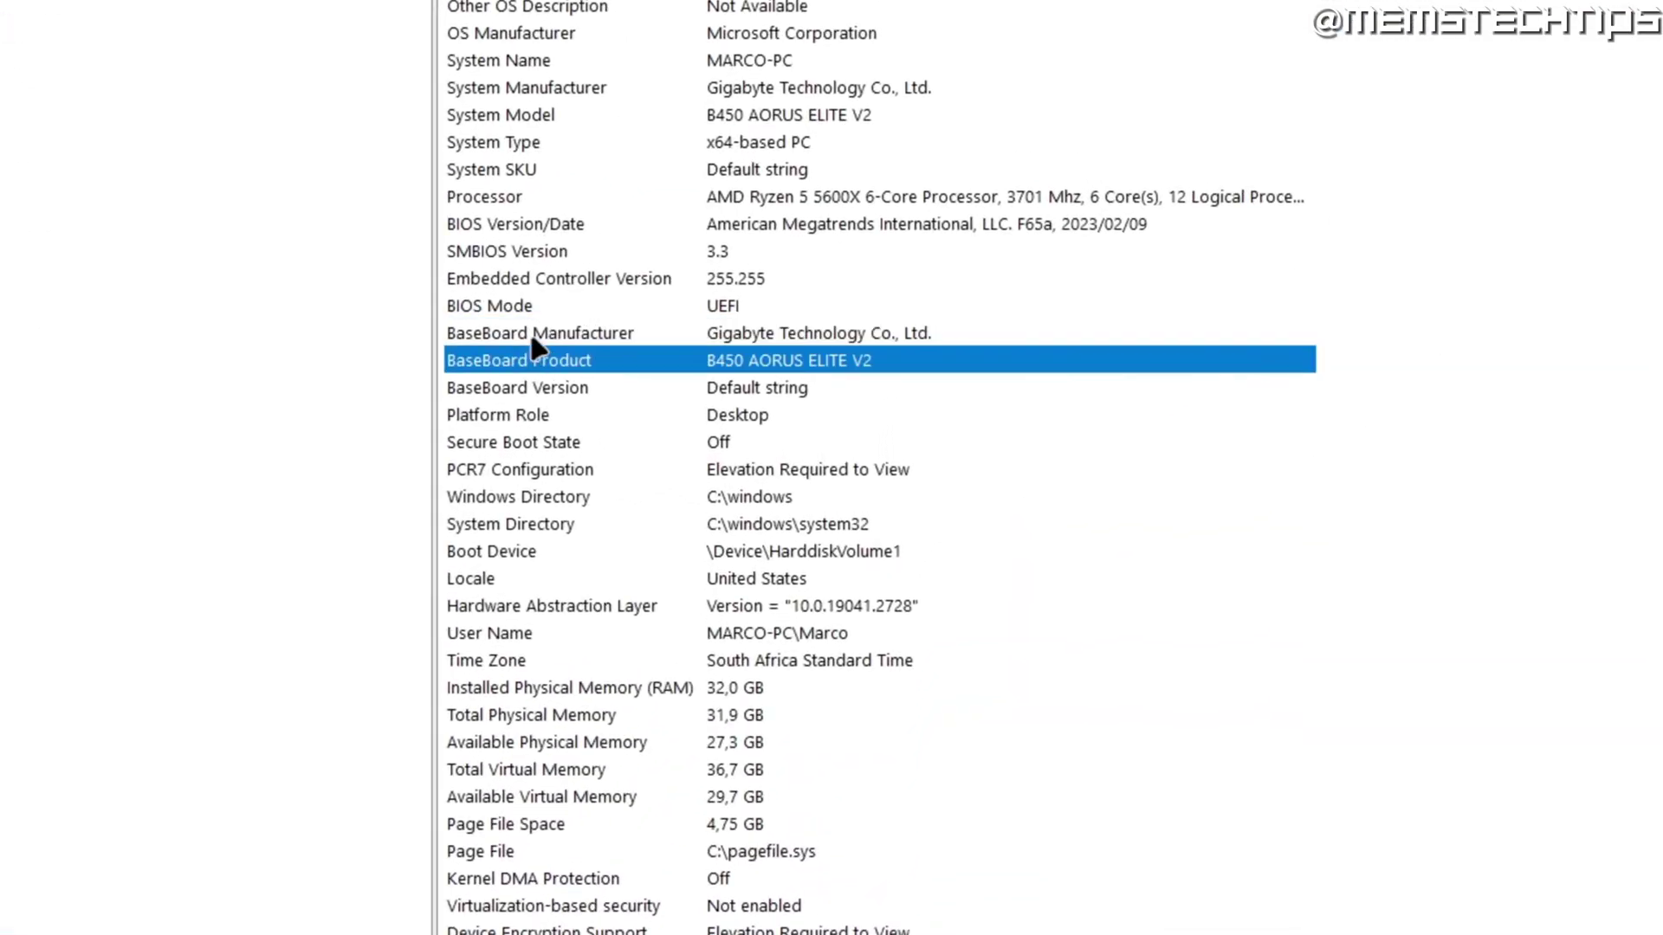
pyautogui.click(532, 340)
pyautogui.click(500, 362)
pyautogui.click(709, 331)
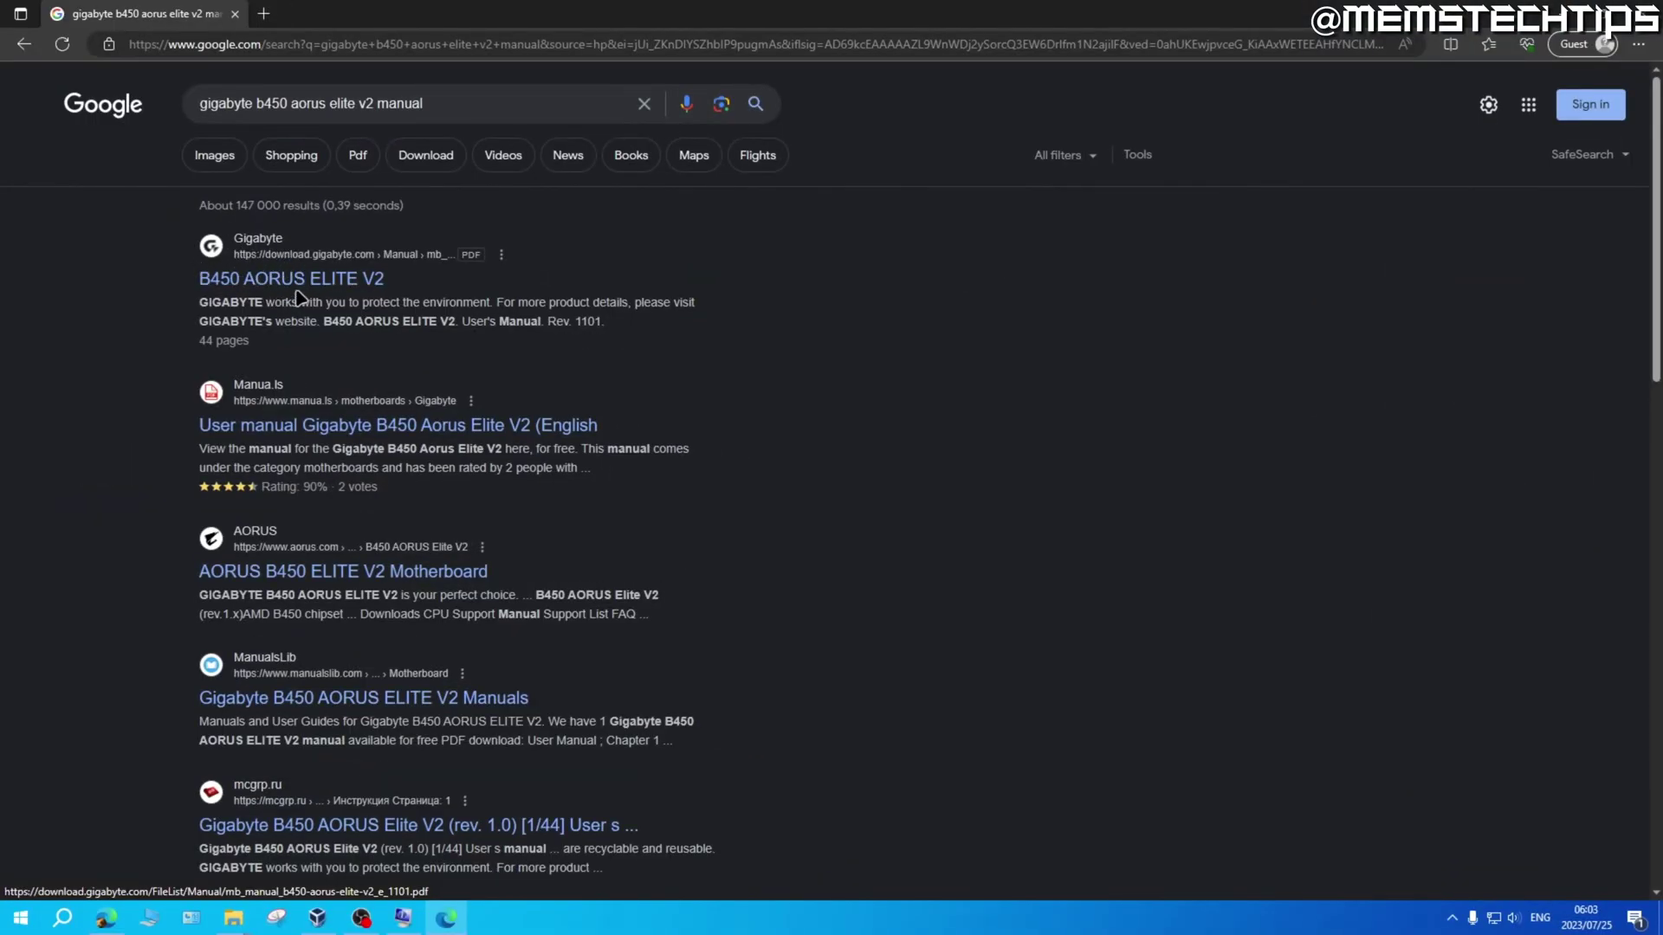
# Open the B450 AORUS ELITE V2 PDF manual and search it for 'virtualization'.
pyautogui.click(373, 282)
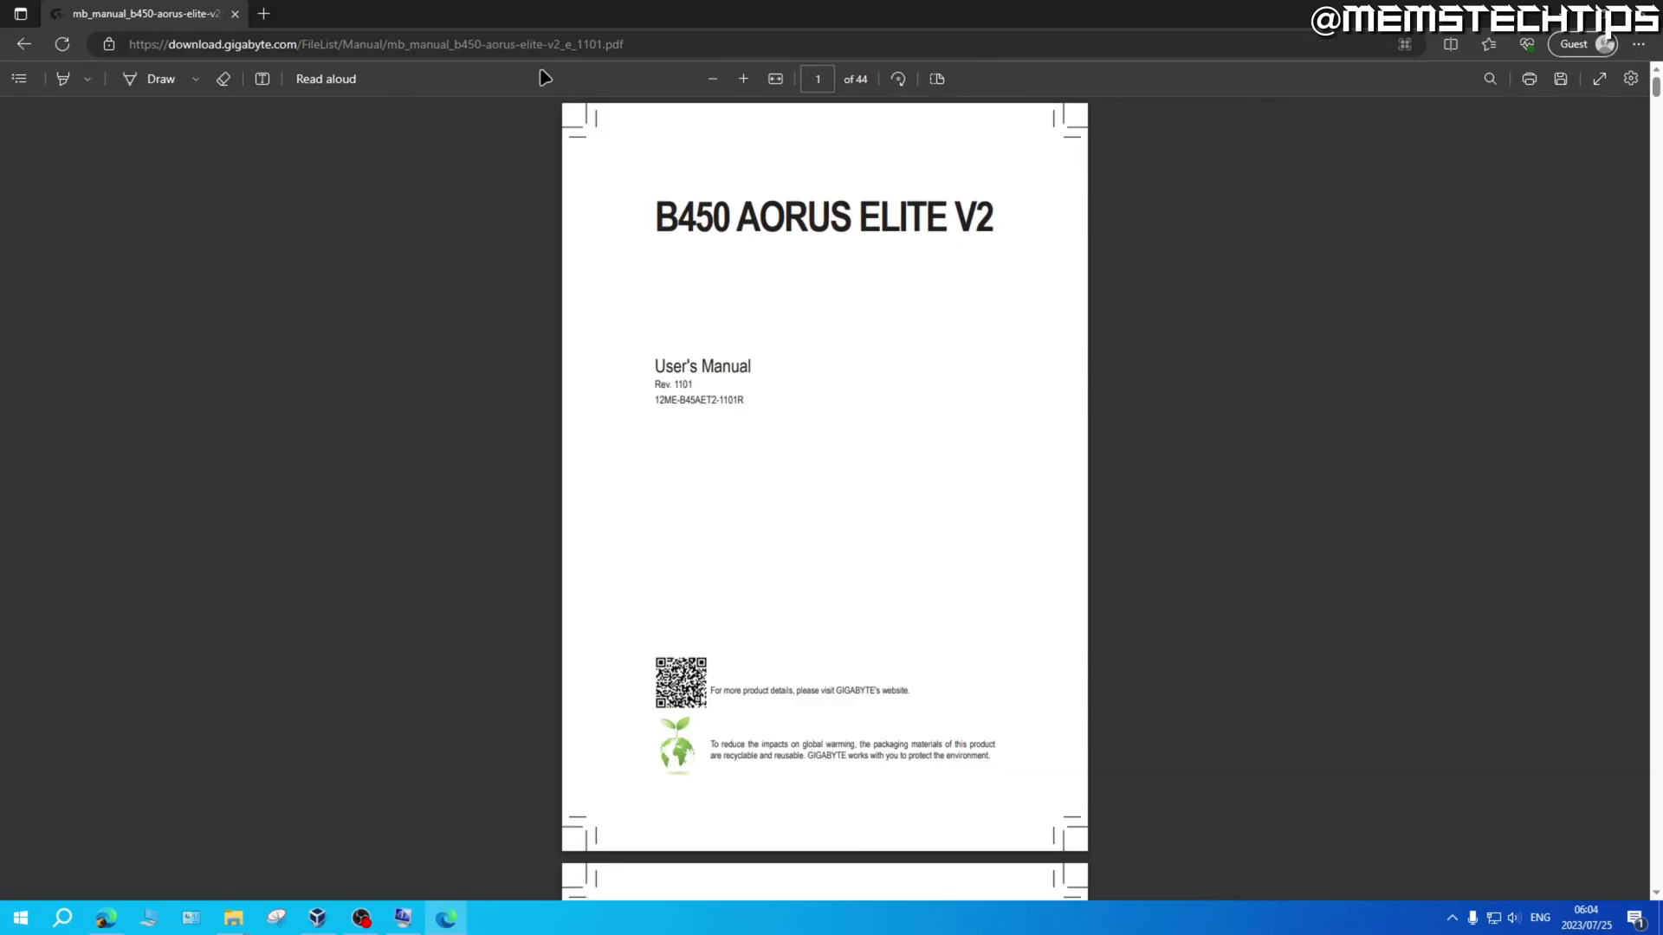
pyautogui.doubleClick(610, 45)
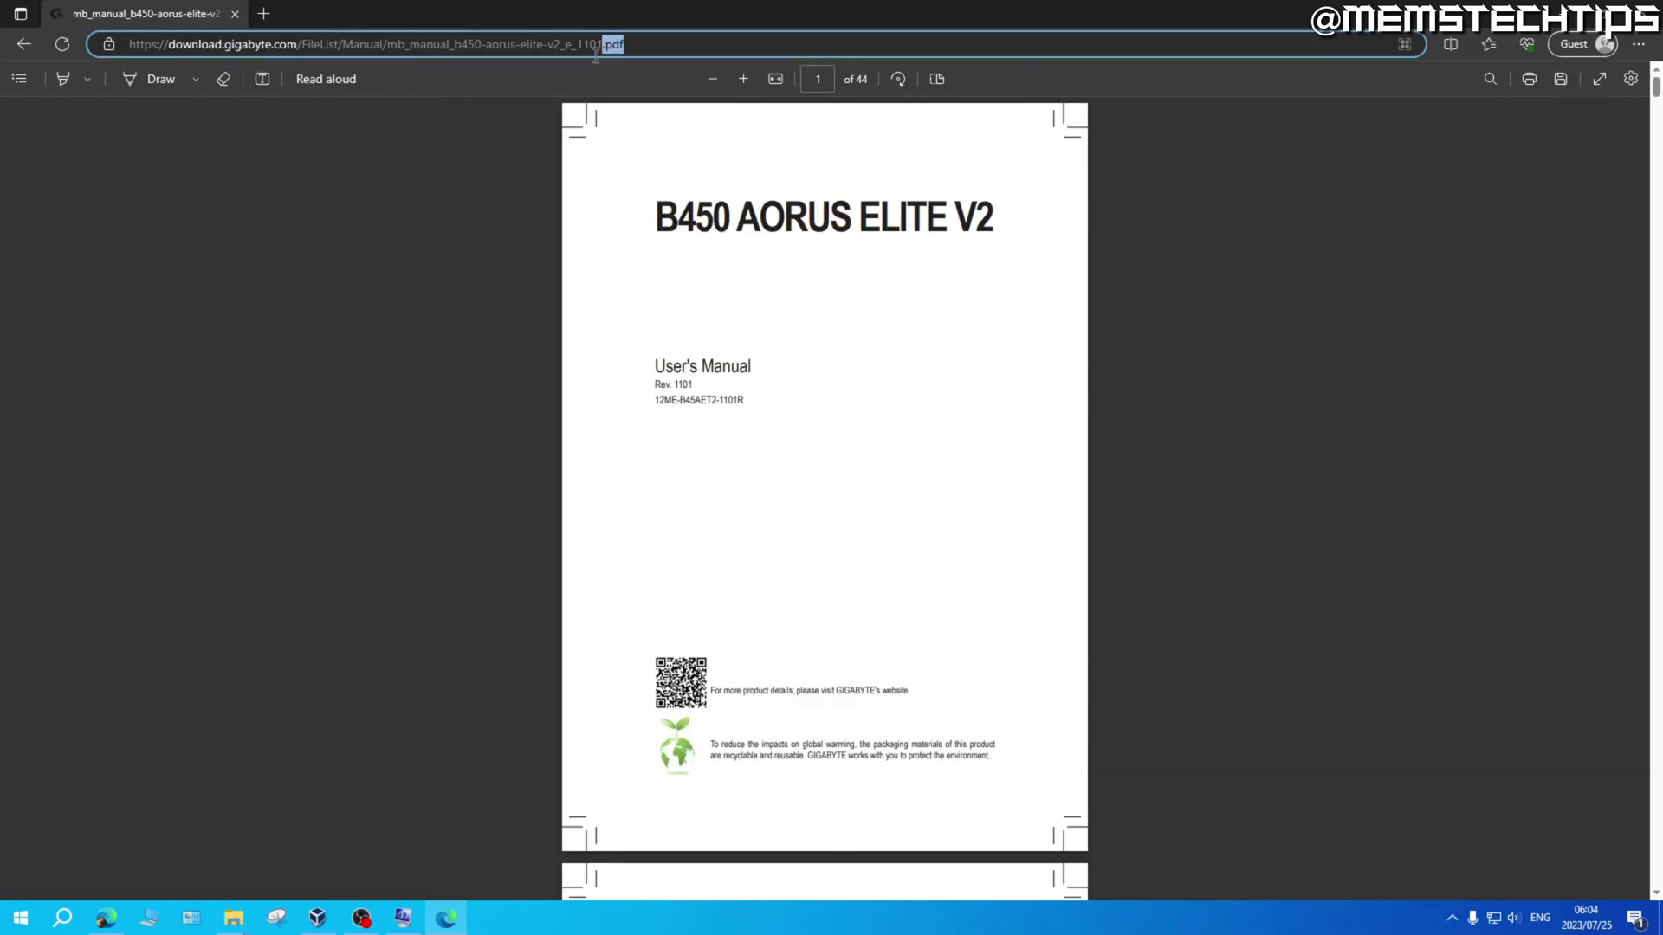
pyautogui.click(594, 92)
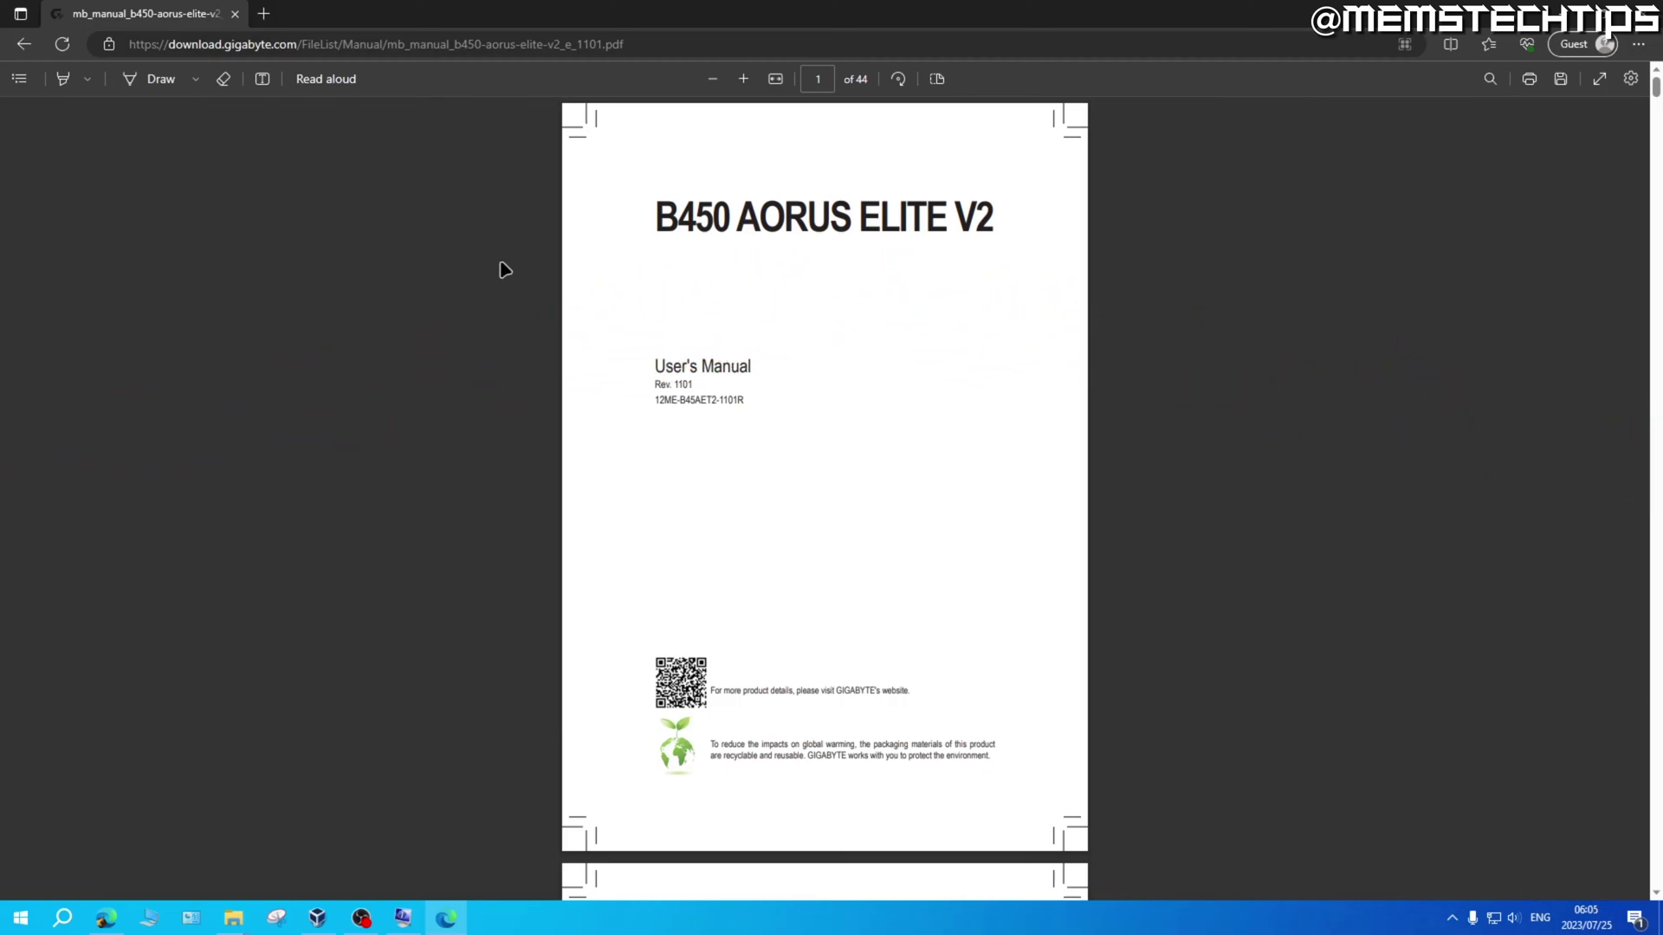
pyautogui.hotkey('ctrl', 'f')
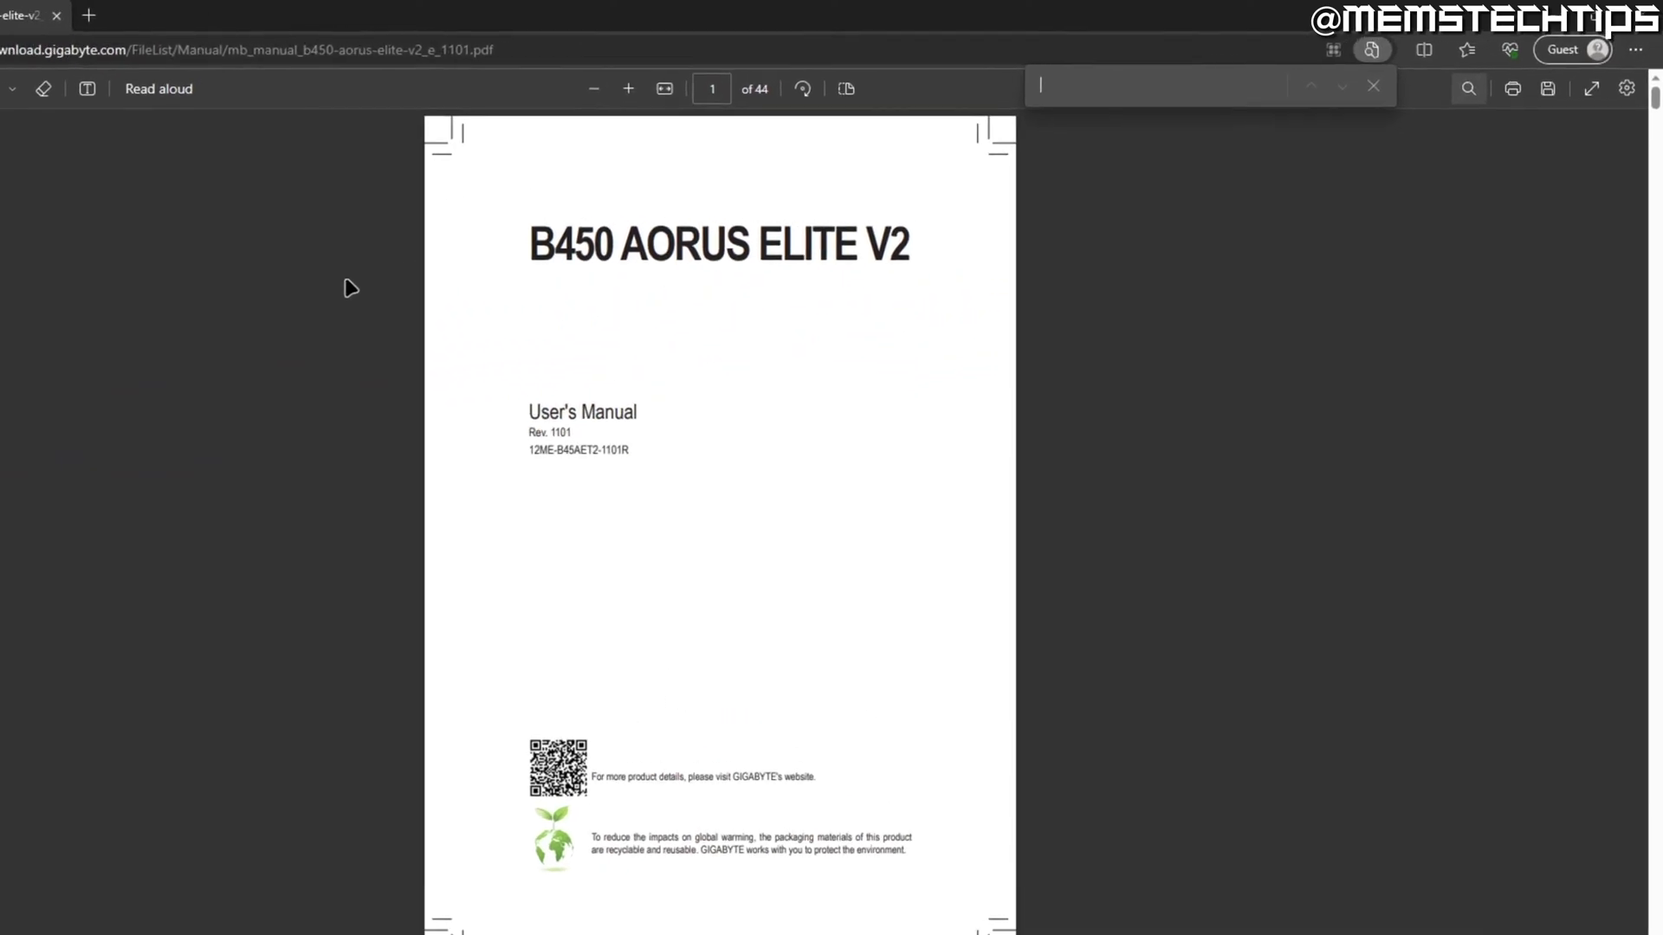
pyautogui.write('virtualization')
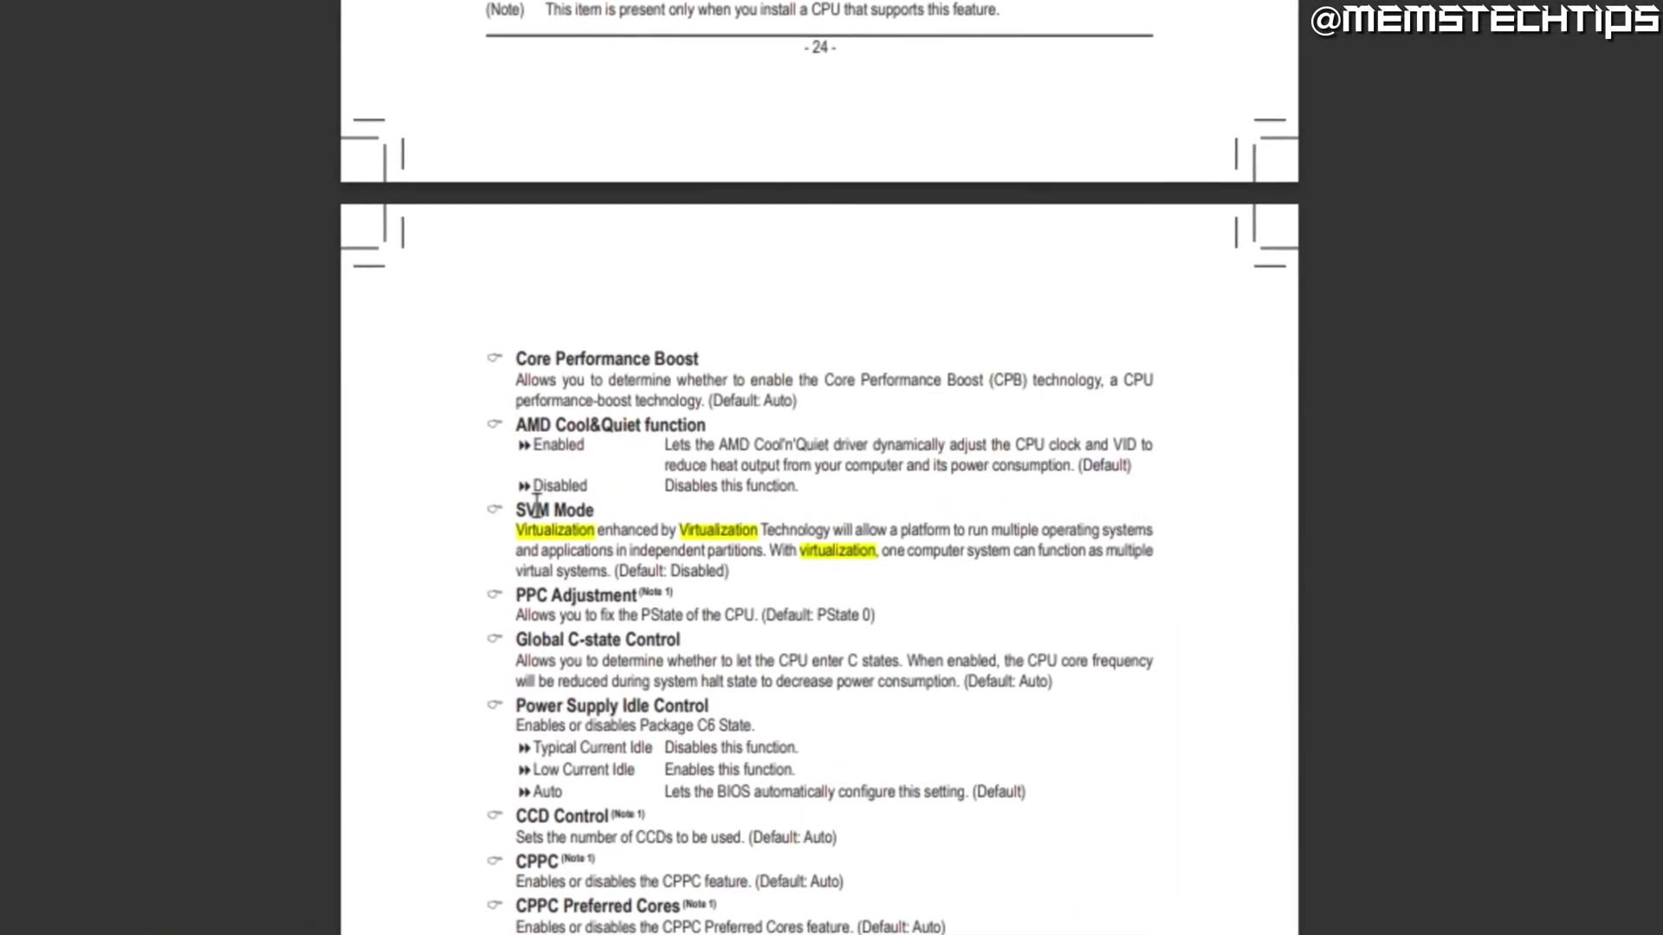
# Scroll through the M.I.T. and Advanced CPU Settings sections to the SVM Mode description.
pyautogui.scroll(3, 482, 159)
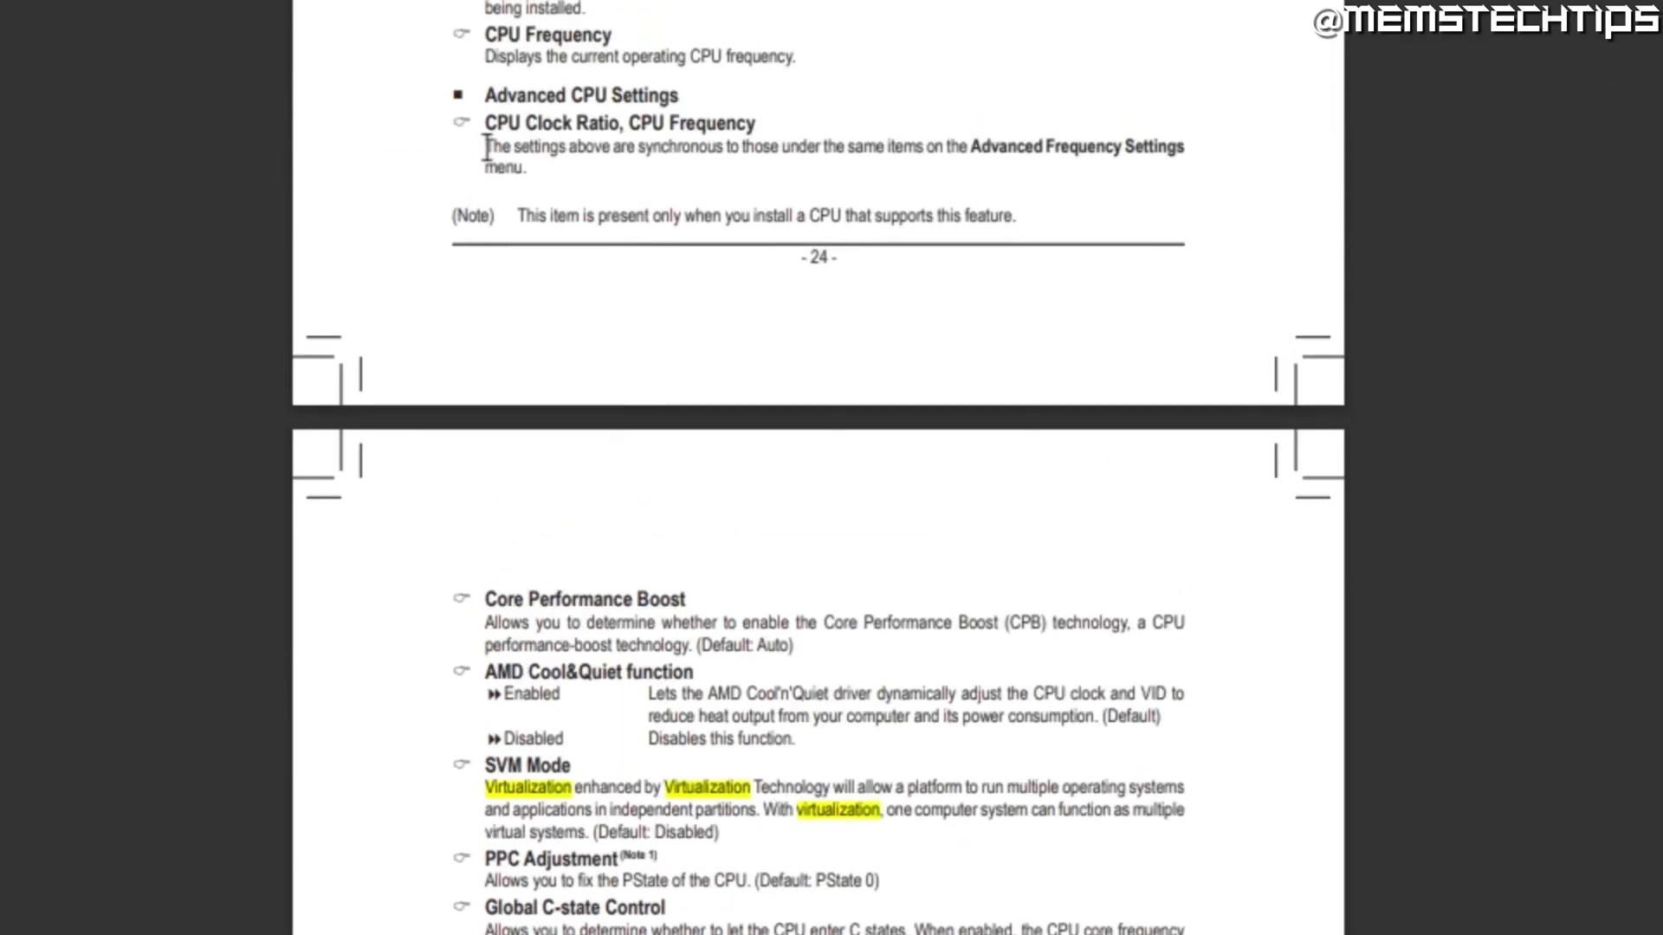
pyautogui.scroll(5, 520, 216)
pyautogui.scroll(5, 526, 230)
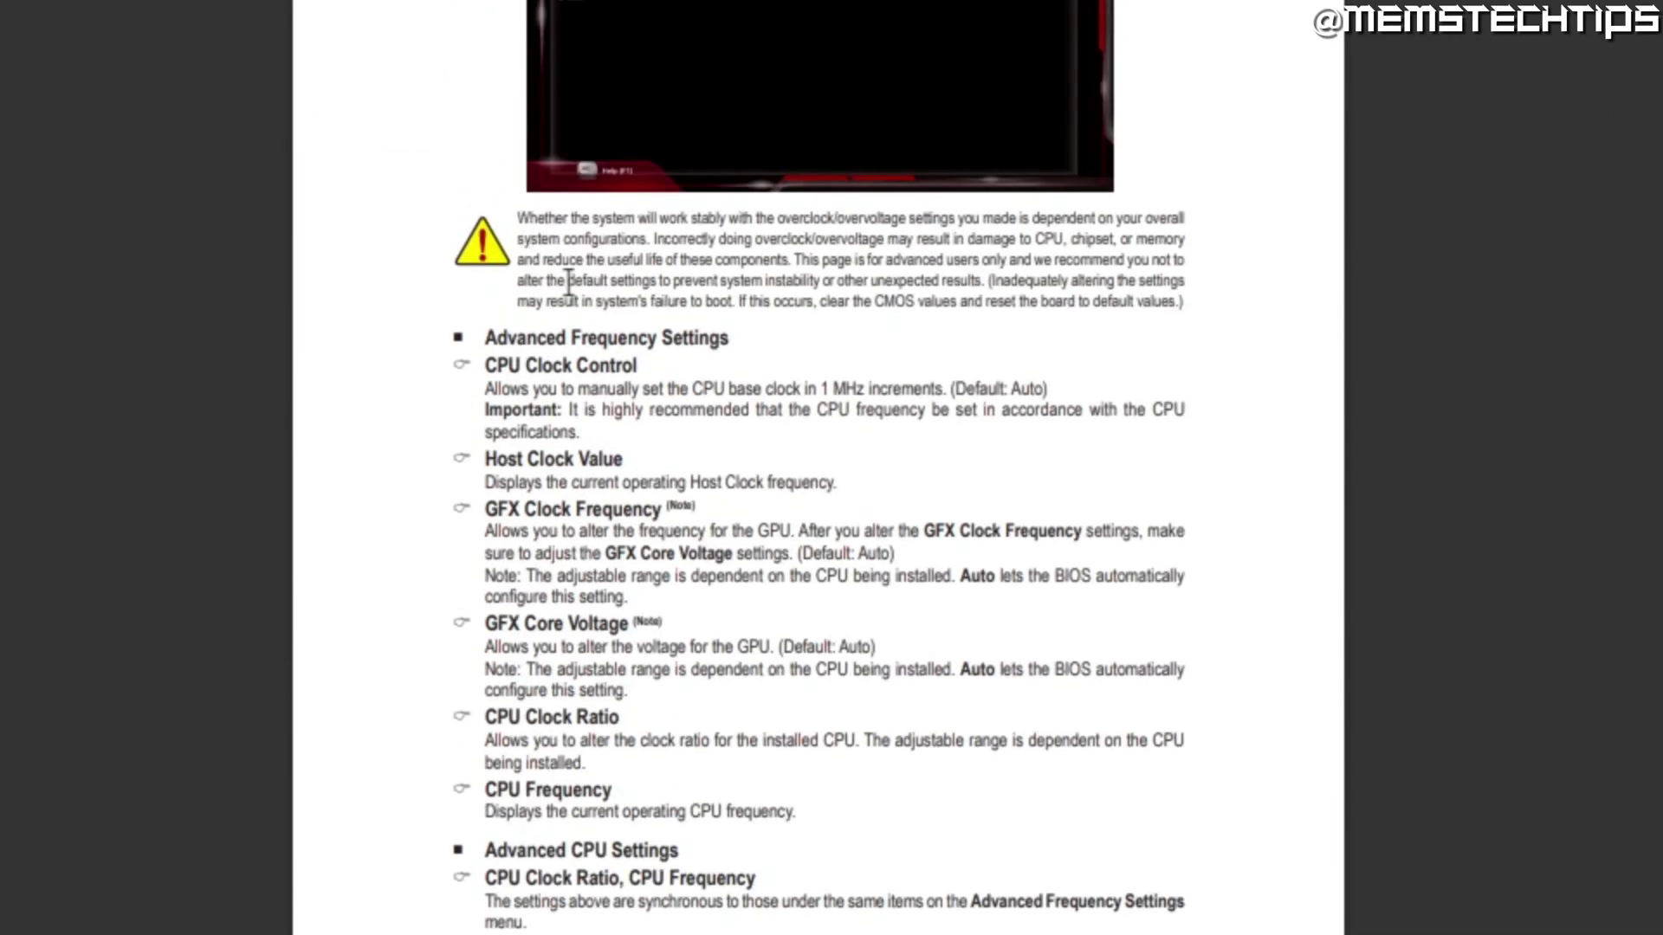
pyautogui.scroll(3, 570, 260)
pyautogui.moveTo(518, 92); pyautogui.dragTo(575, 96)
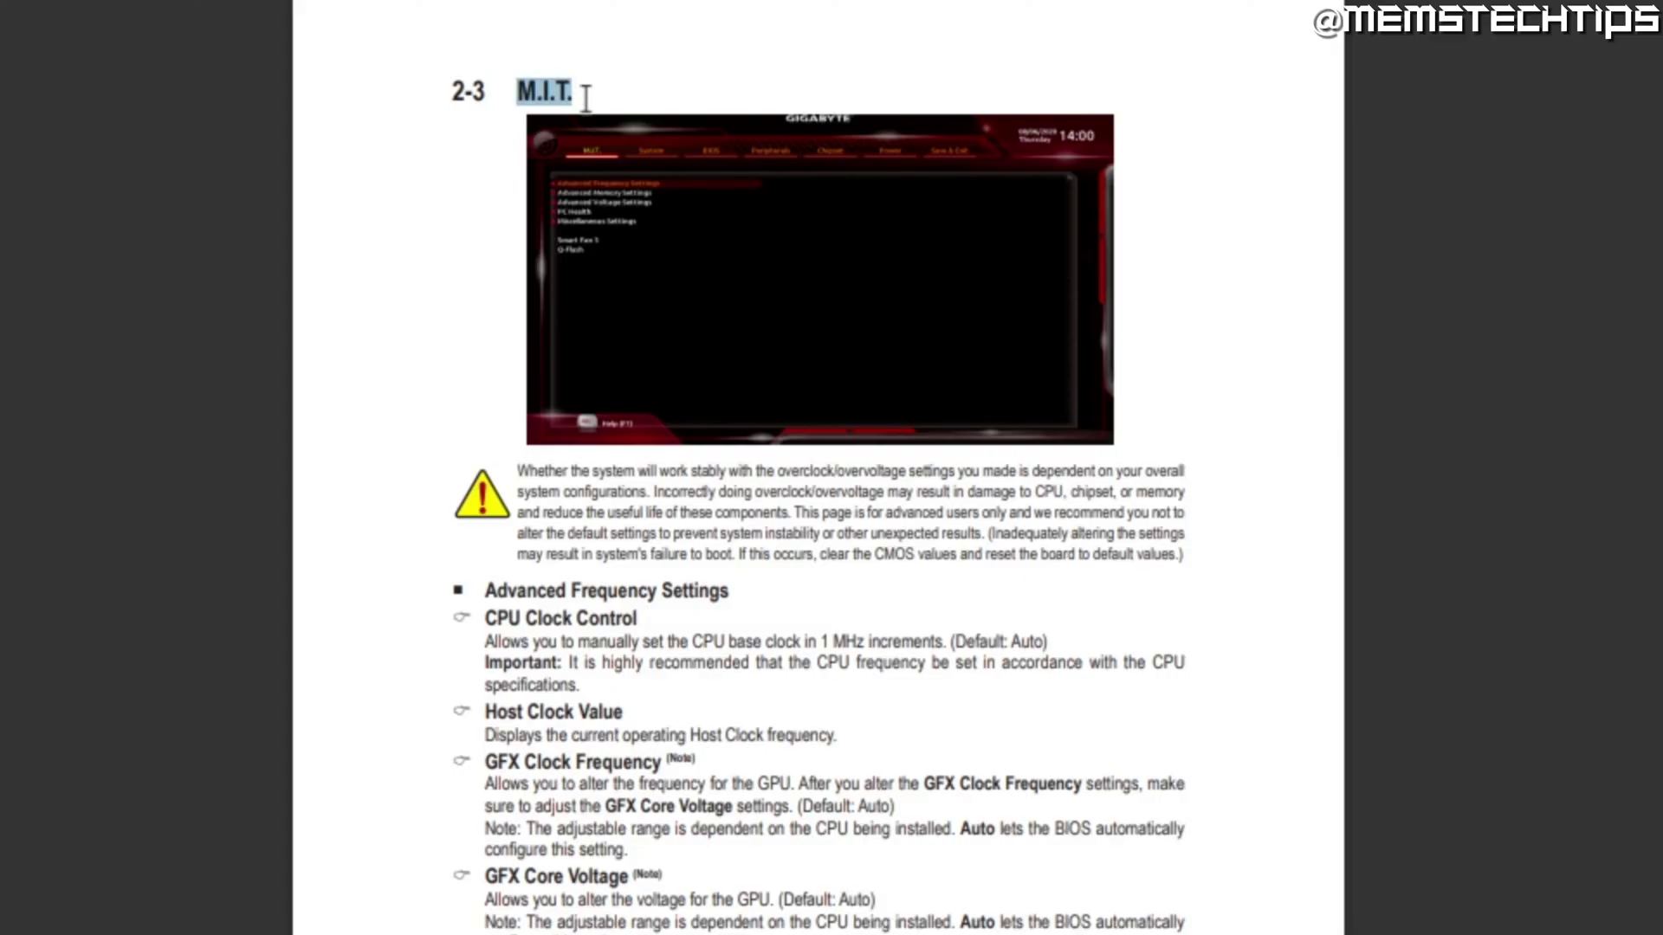
pyautogui.scroll(-5, 488, 208)
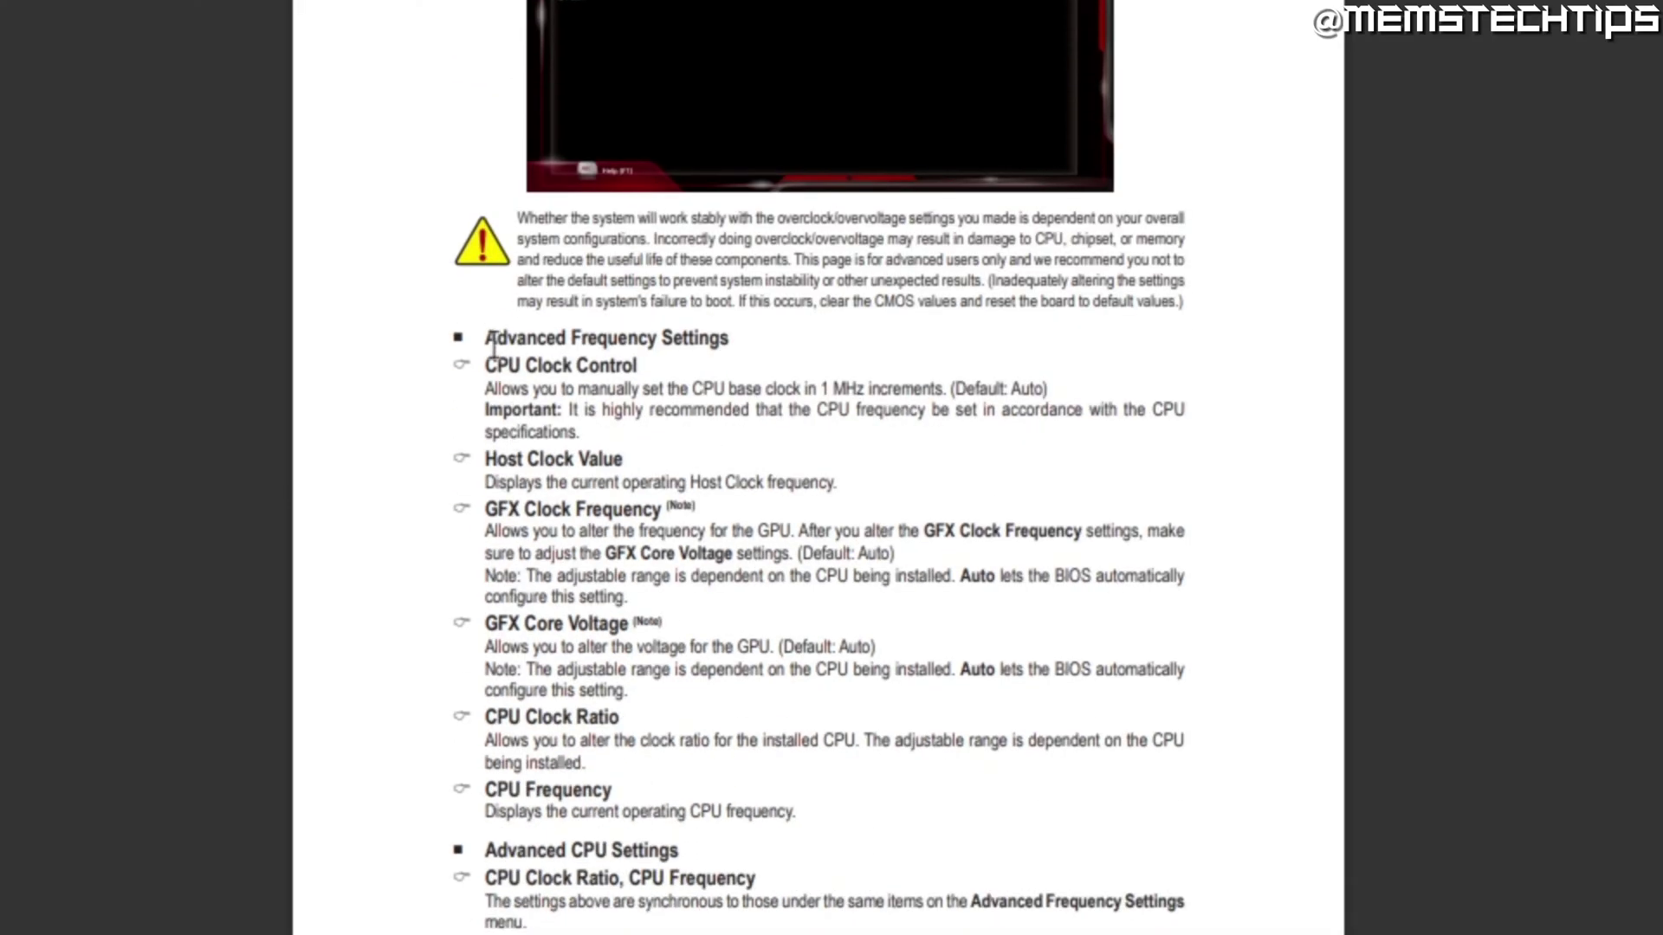
pyautogui.moveTo(484, 338); pyautogui.dragTo(752, 337)
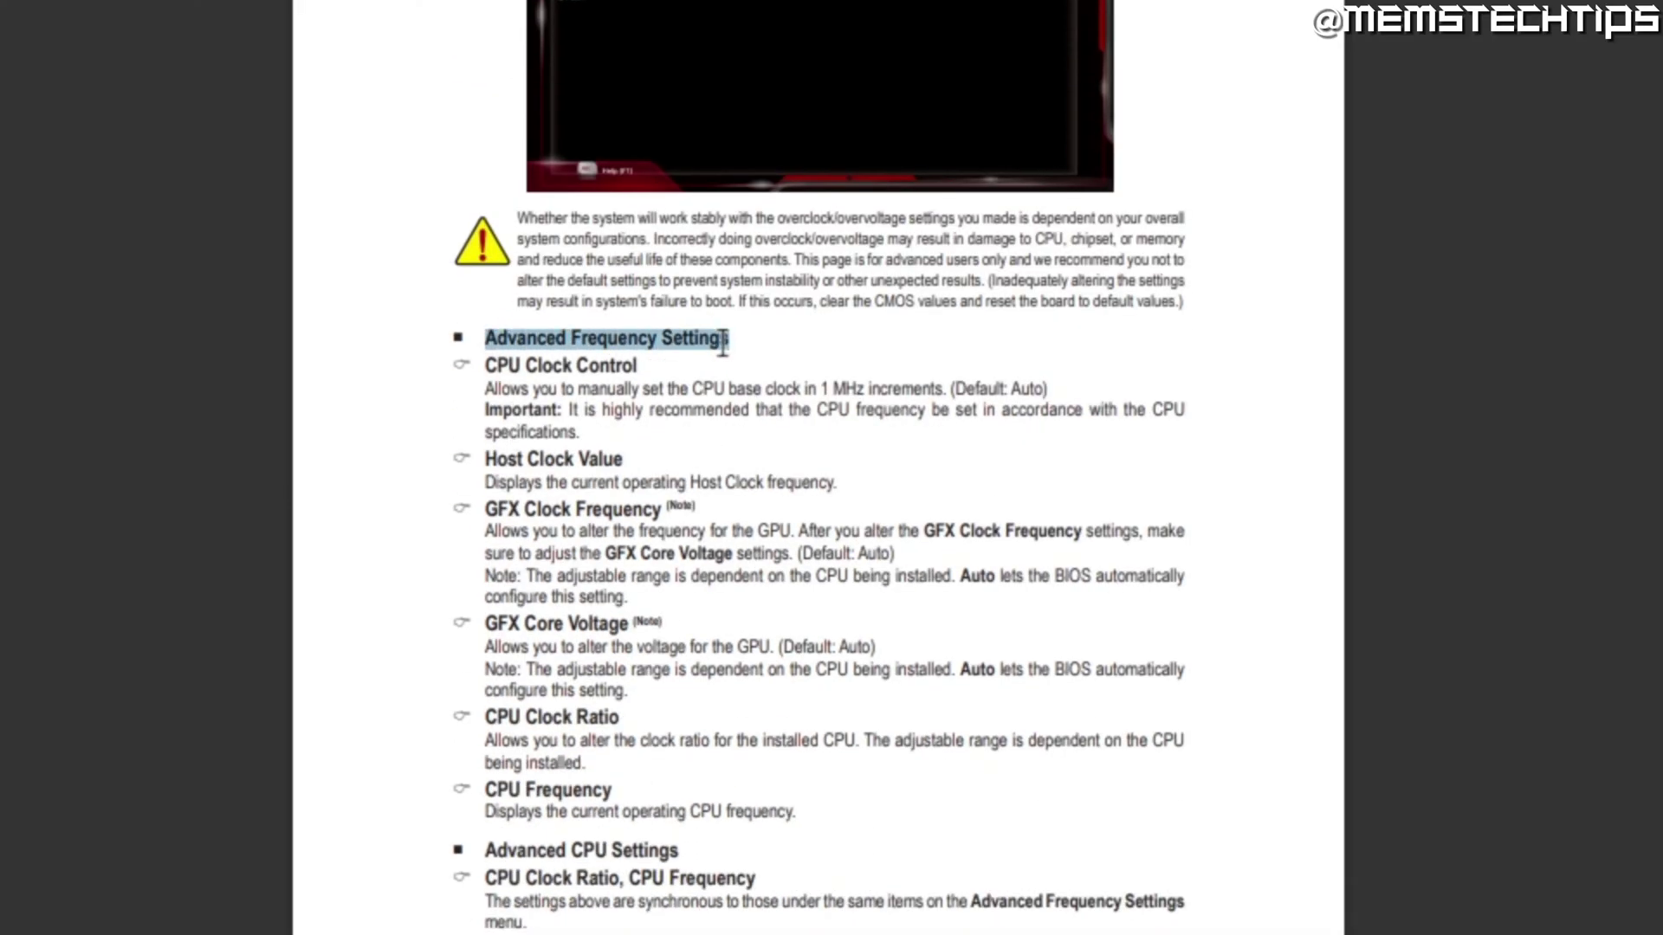
pyautogui.scroll(-10, 637, 411)
pyautogui.moveTo(485, 347); pyautogui.dragTo(679, 348)
pyautogui.scroll(-15, 491, 264)
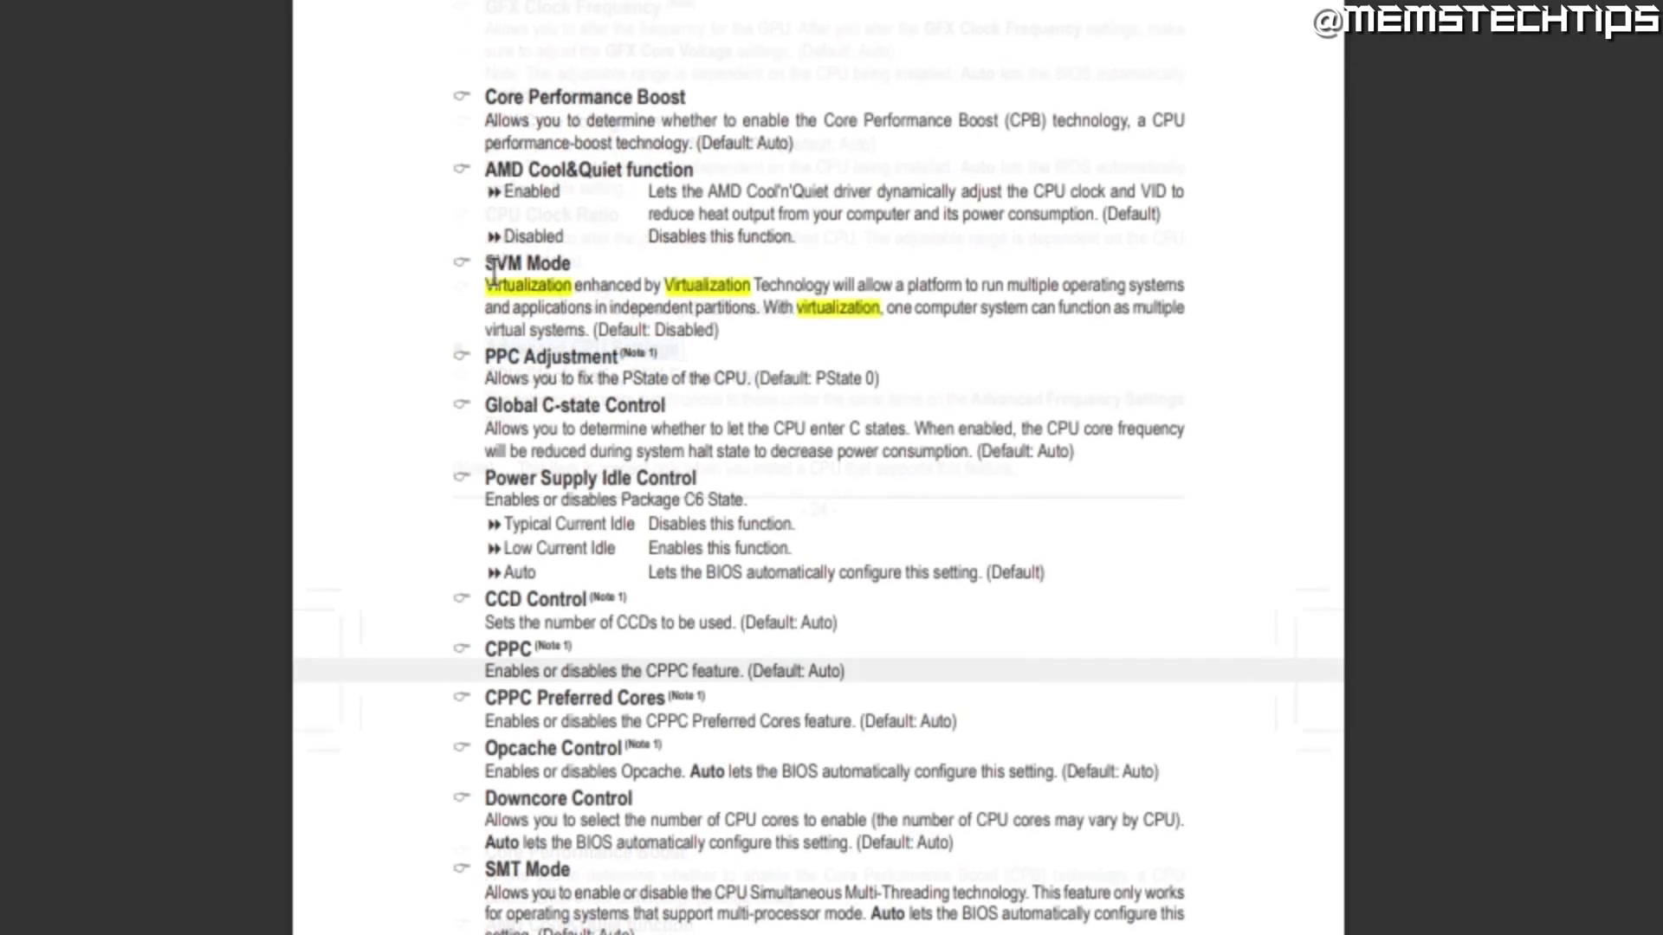
pyautogui.moveTo(487, 264); pyautogui.dragTo(576, 288)
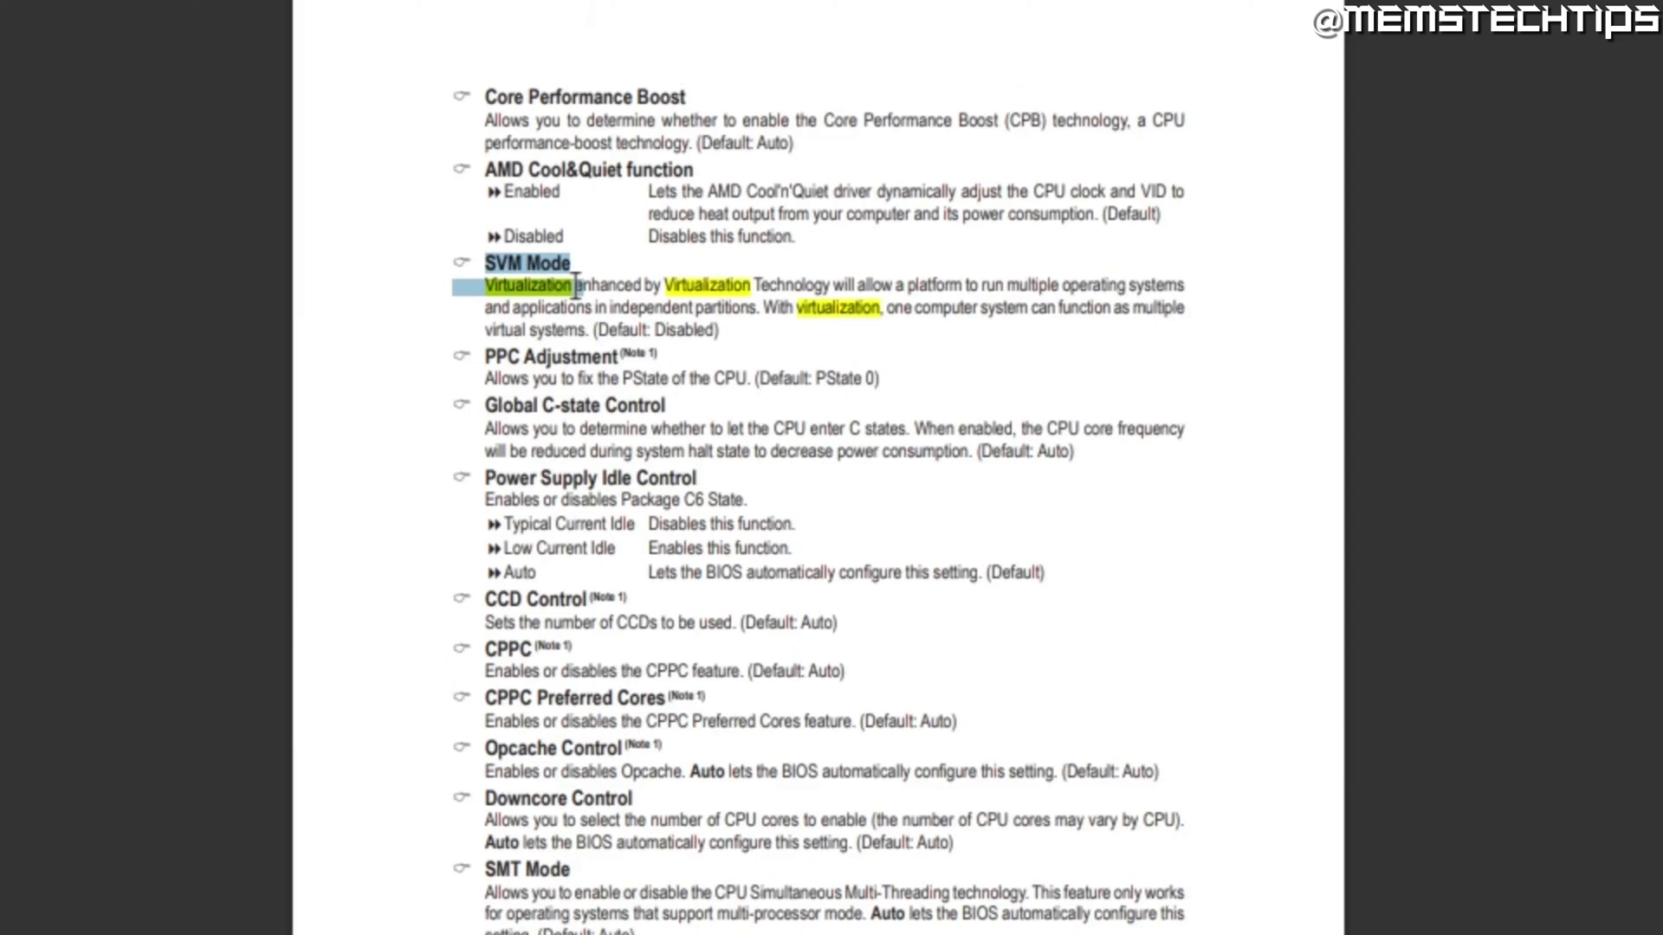
pyautogui.click(575, 262)
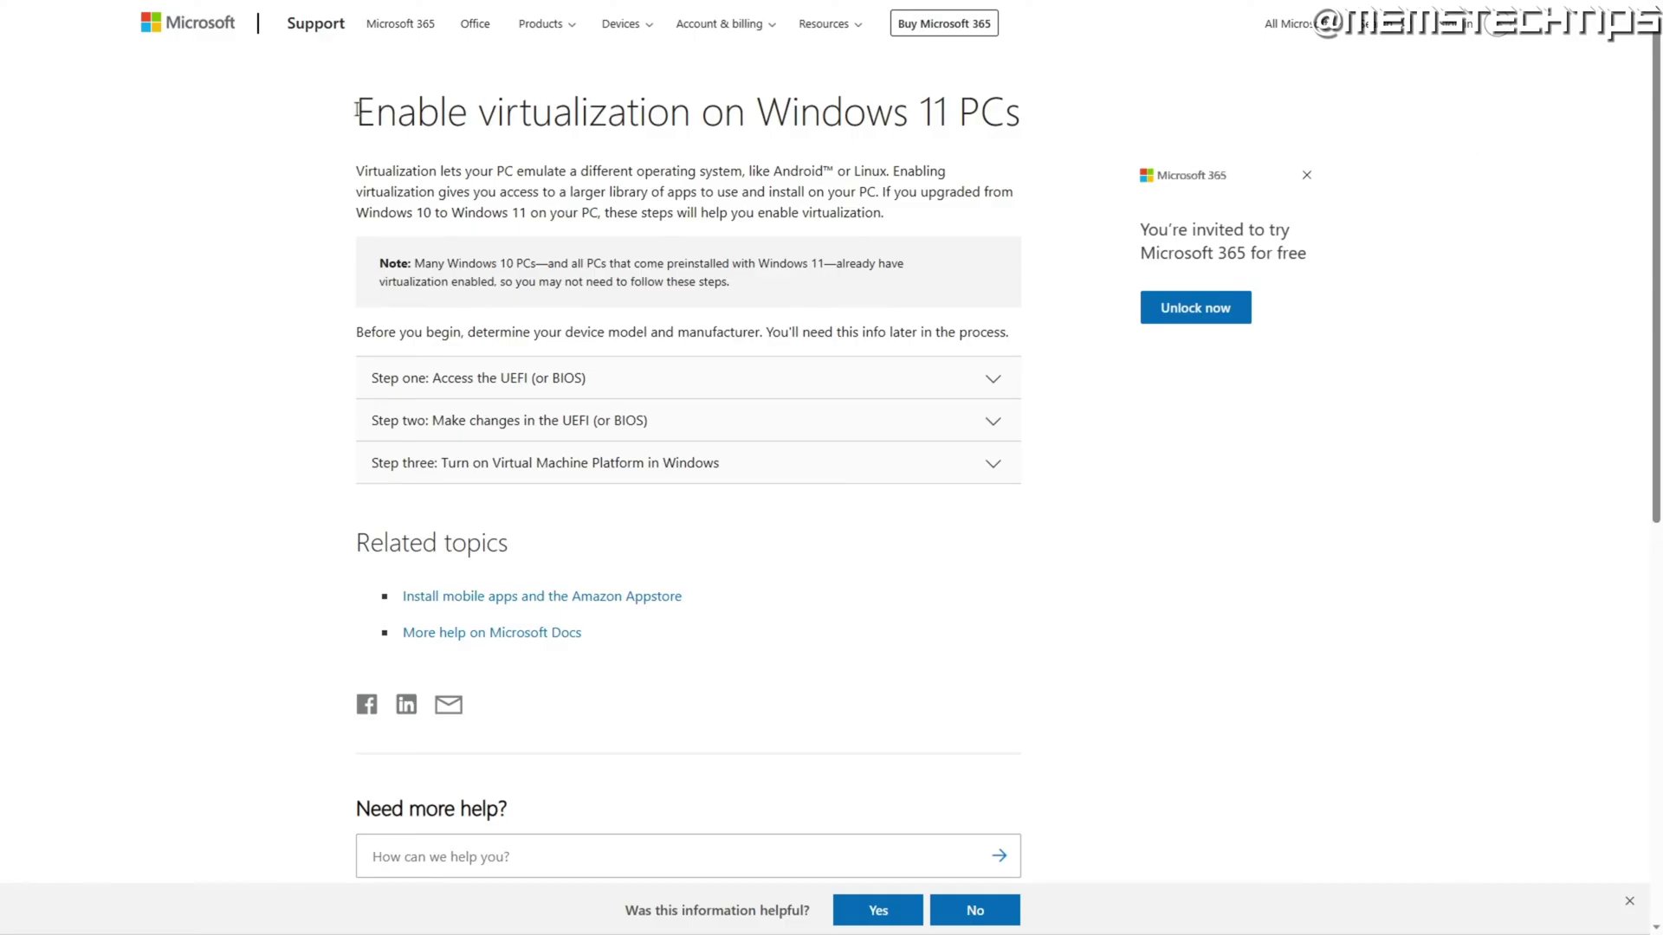
# Expand Step one and Step two on UEFI access, then scroll to the PC manufacturer table.
pyautogui.moveTo(357, 109); pyautogui.dragTo(1027, 113)
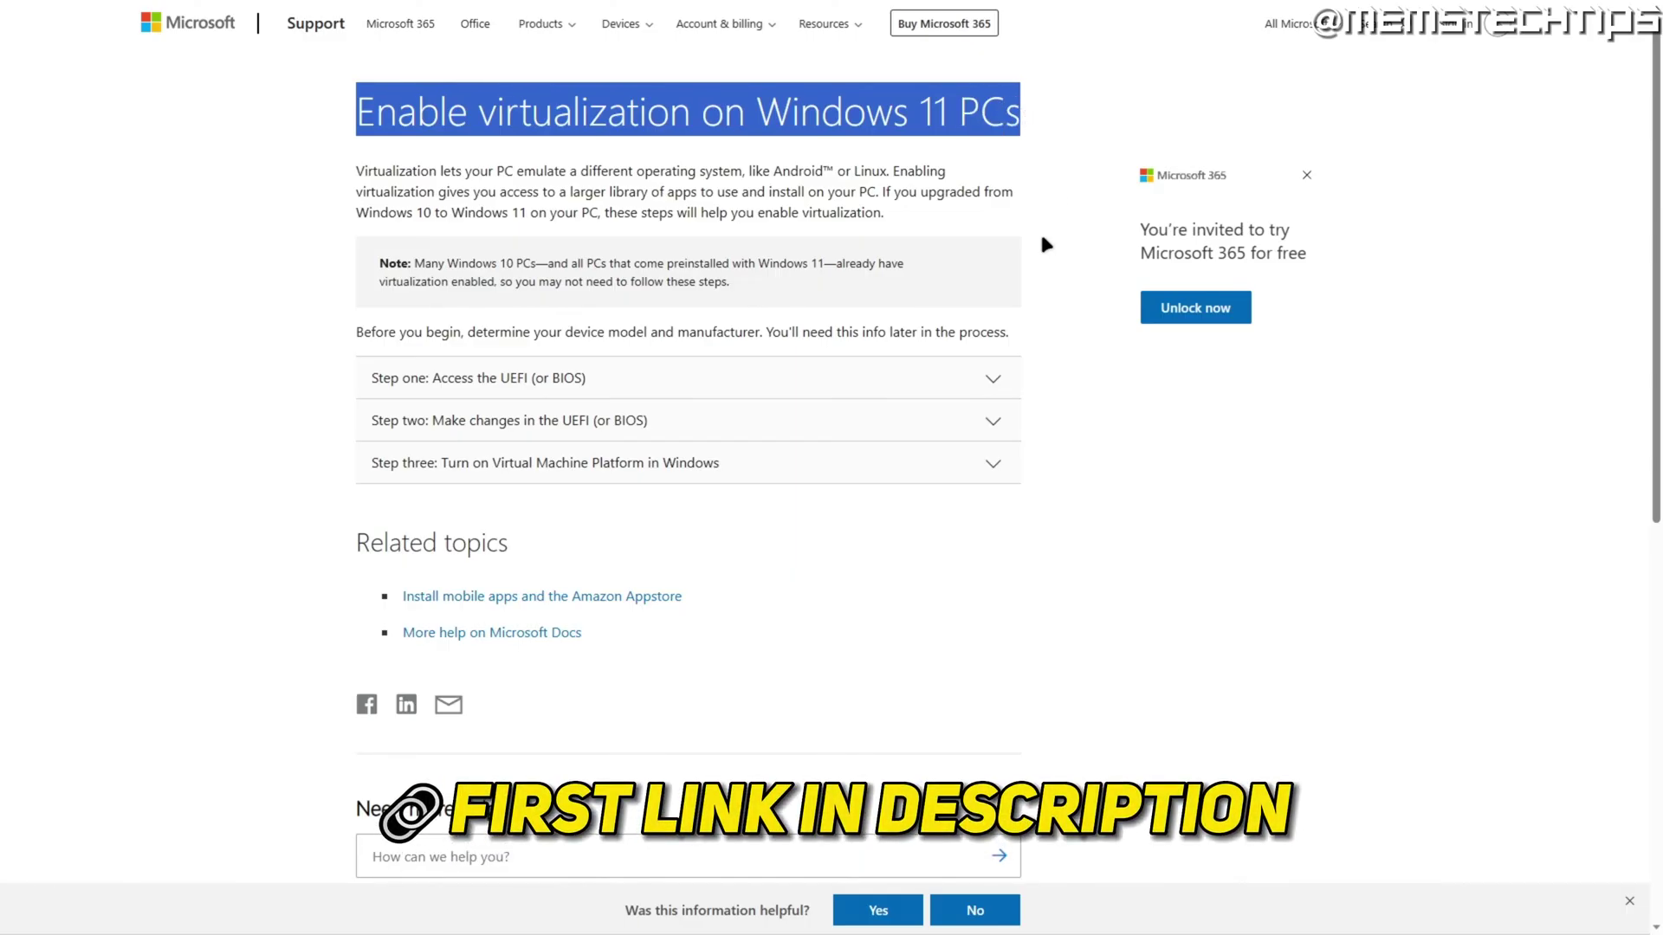
pyautogui.click(1041, 352)
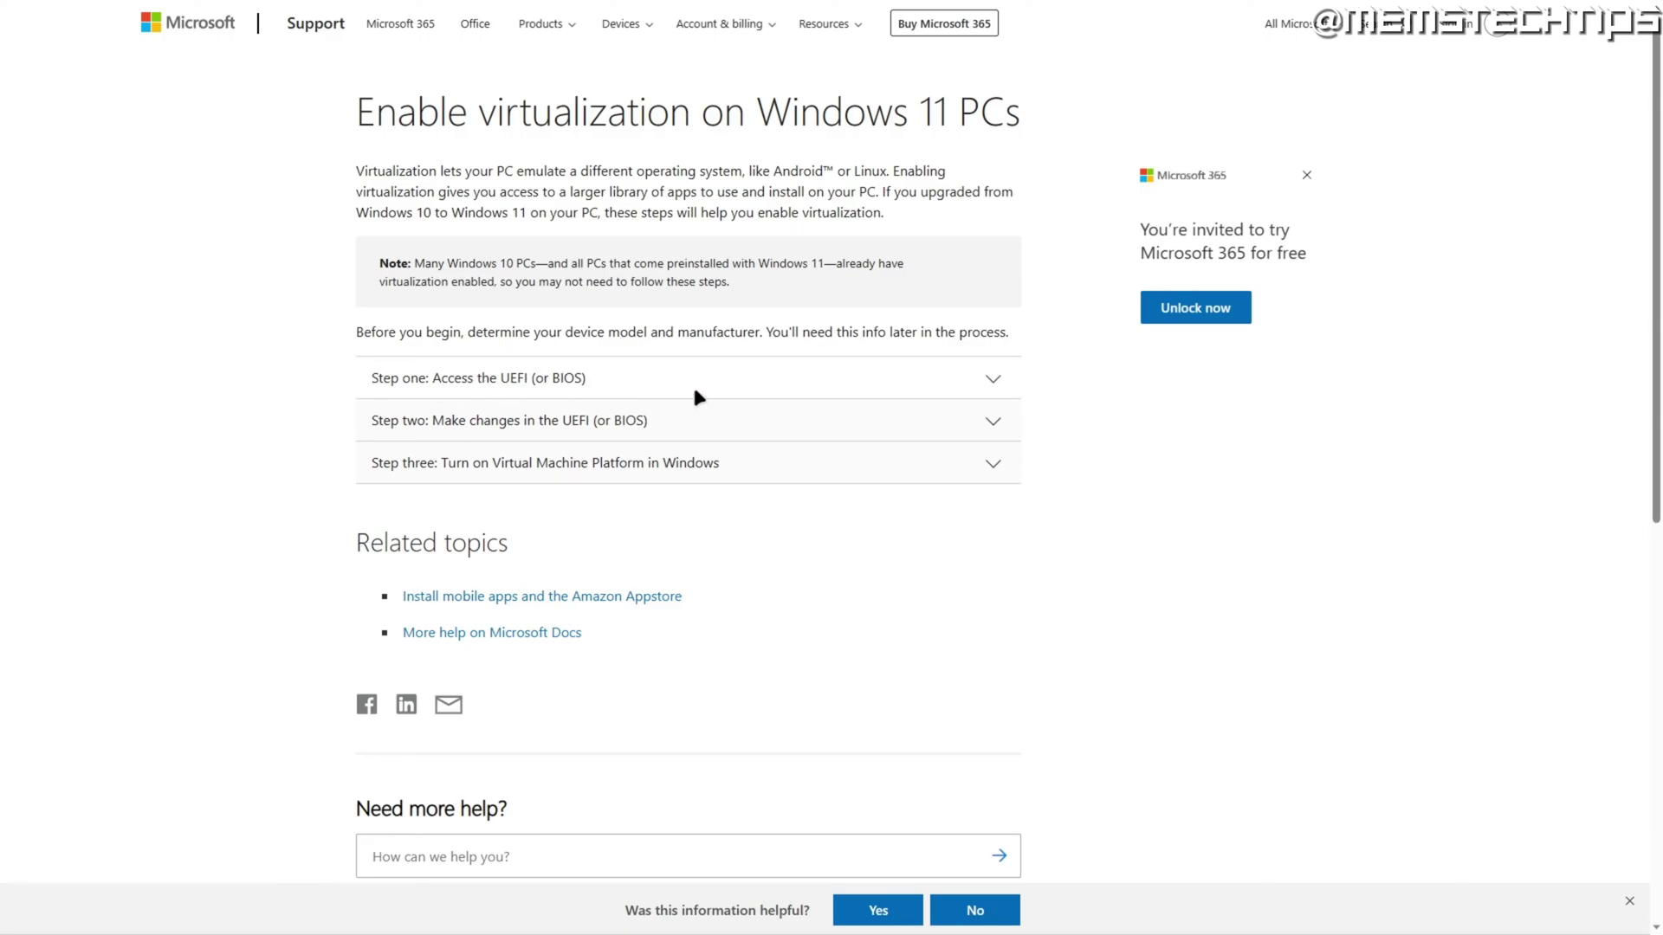
pyautogui.click(992, 381)
pyautogui.scroll(-2, 1012, 433)
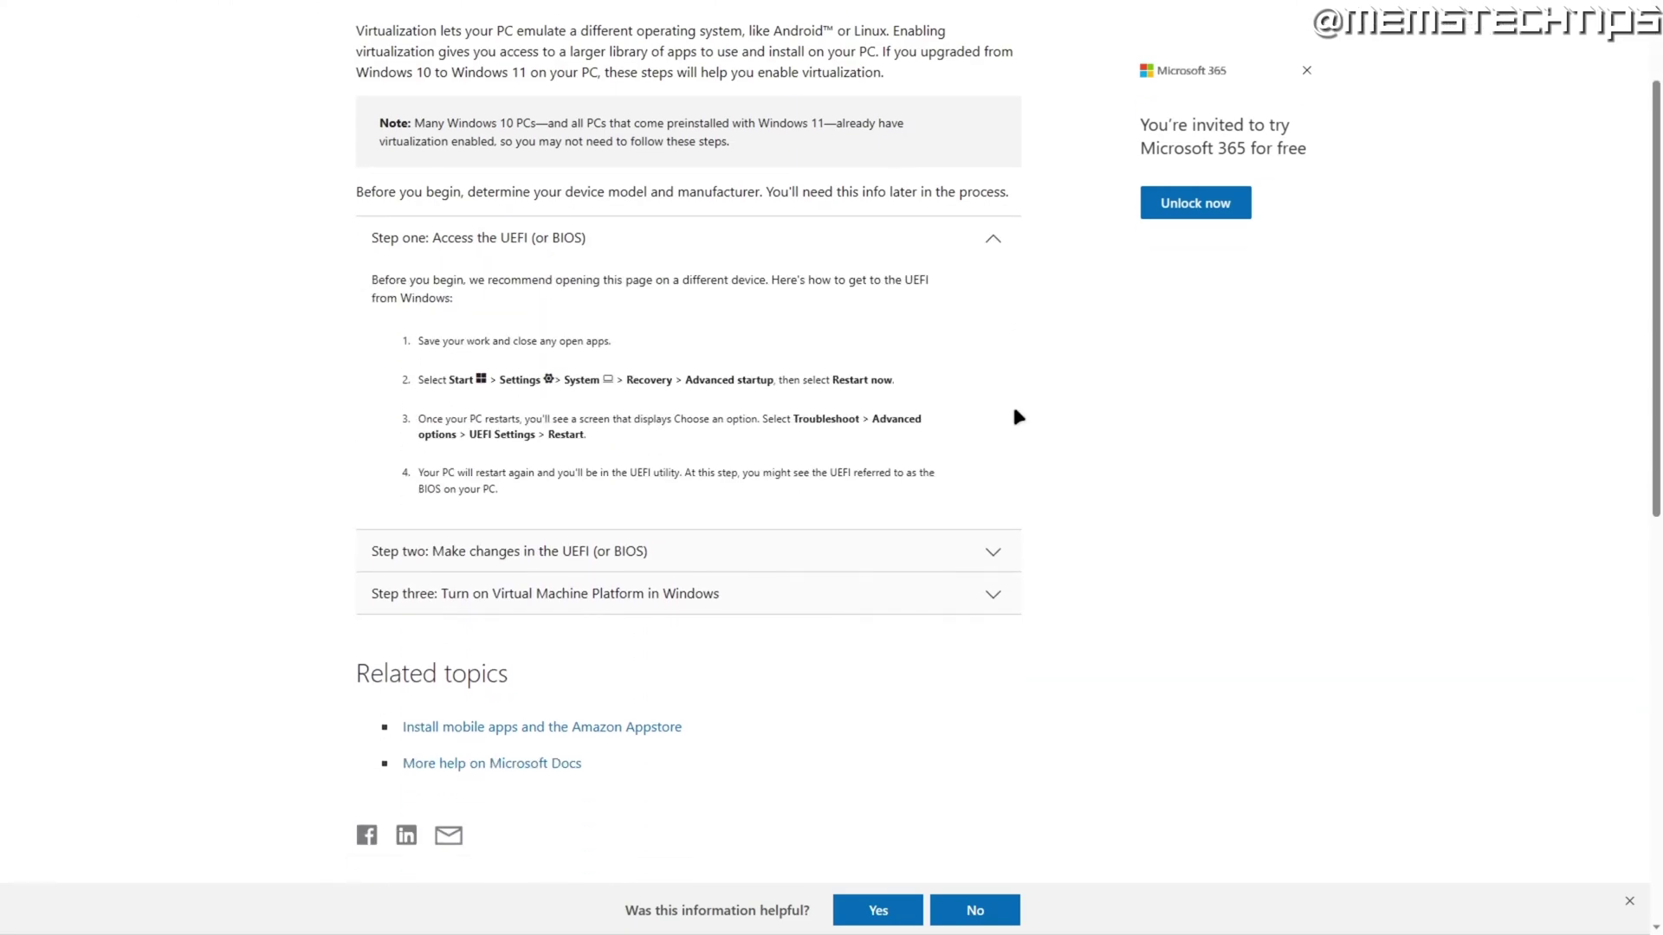
pyautogui.click(807, 241)
pyautogui.click(776, 279)
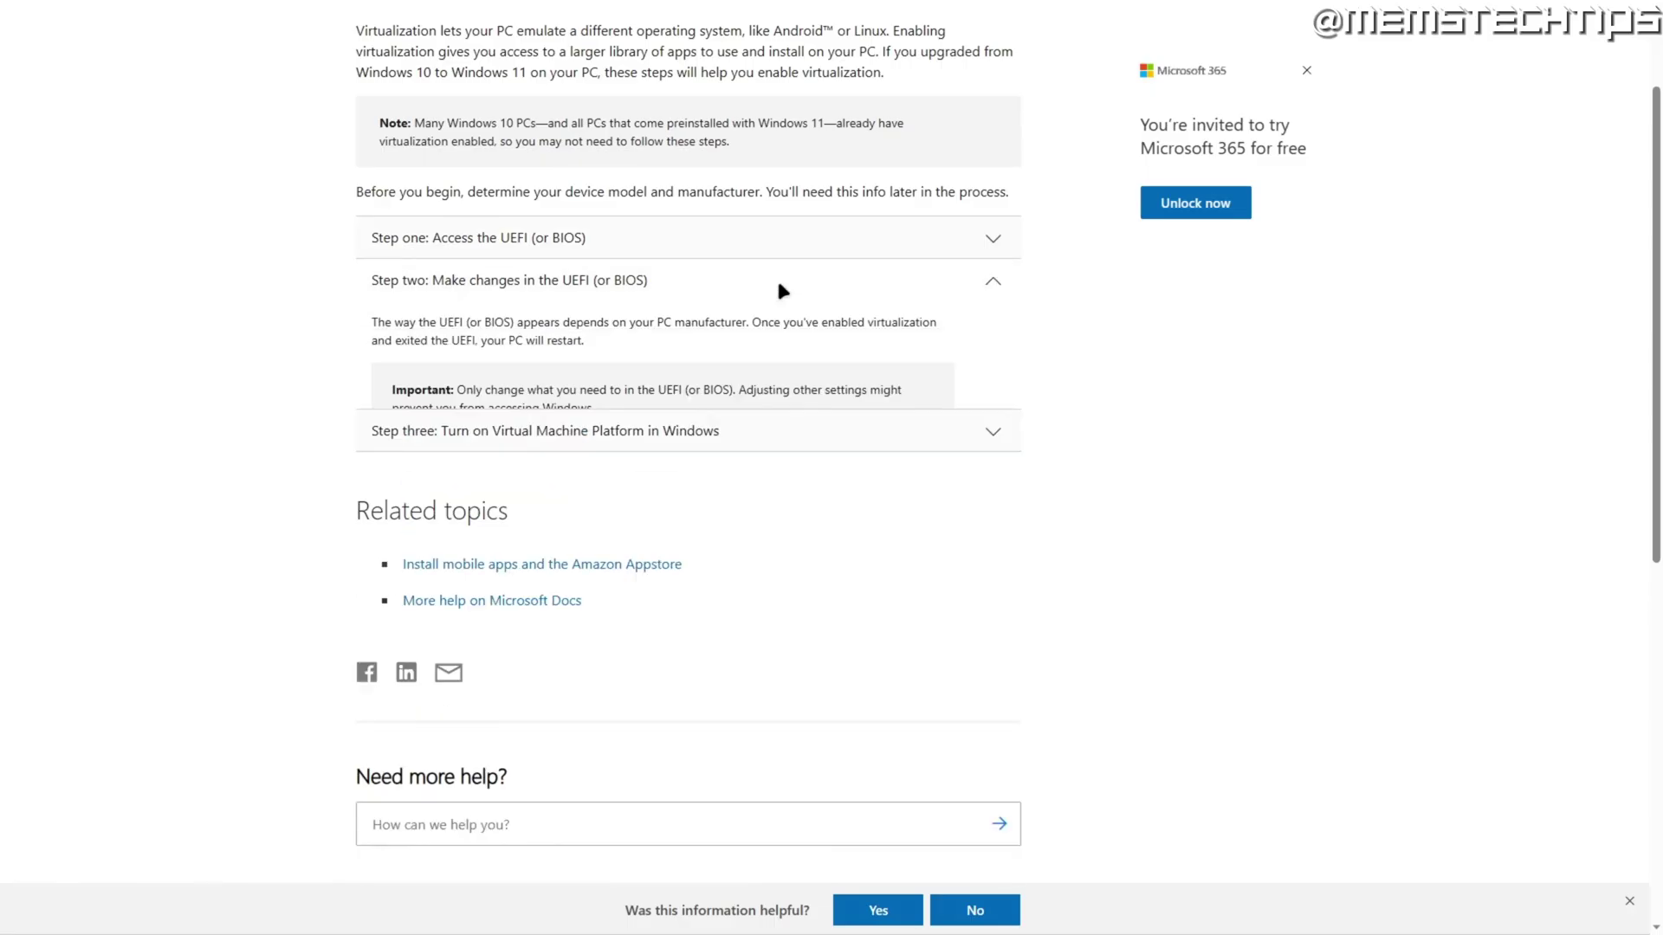
pyautogui.scroll(-5, 769, 330)
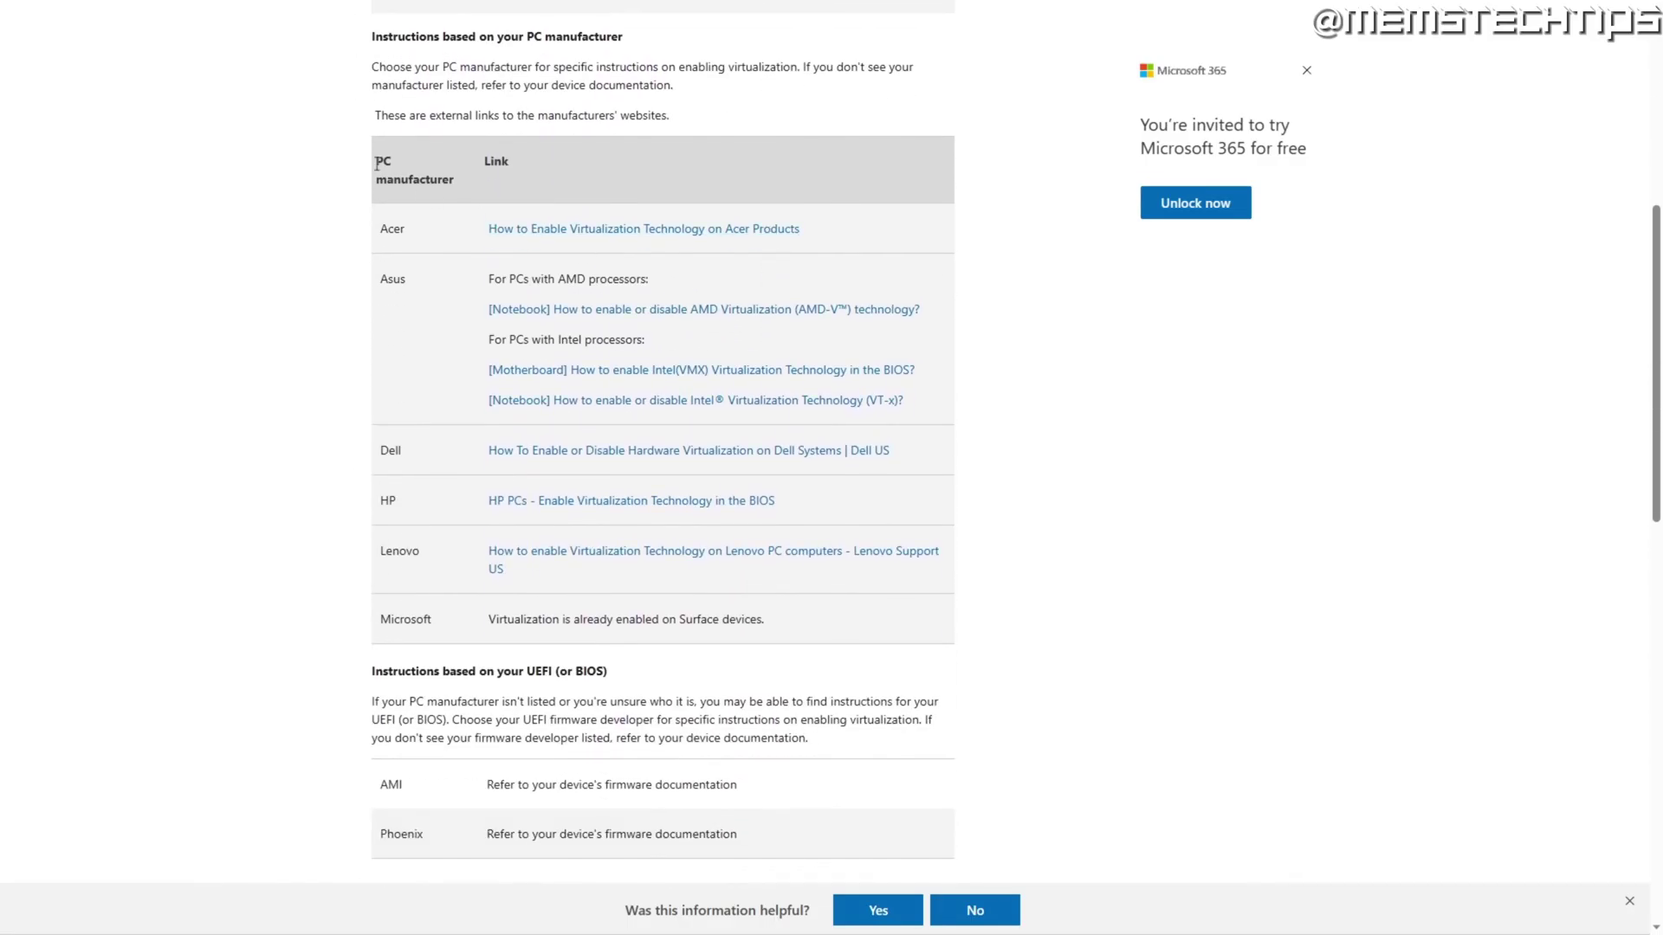
pyautogui.moveTo(376, 159); pyautogui.dragTo(419, 237)
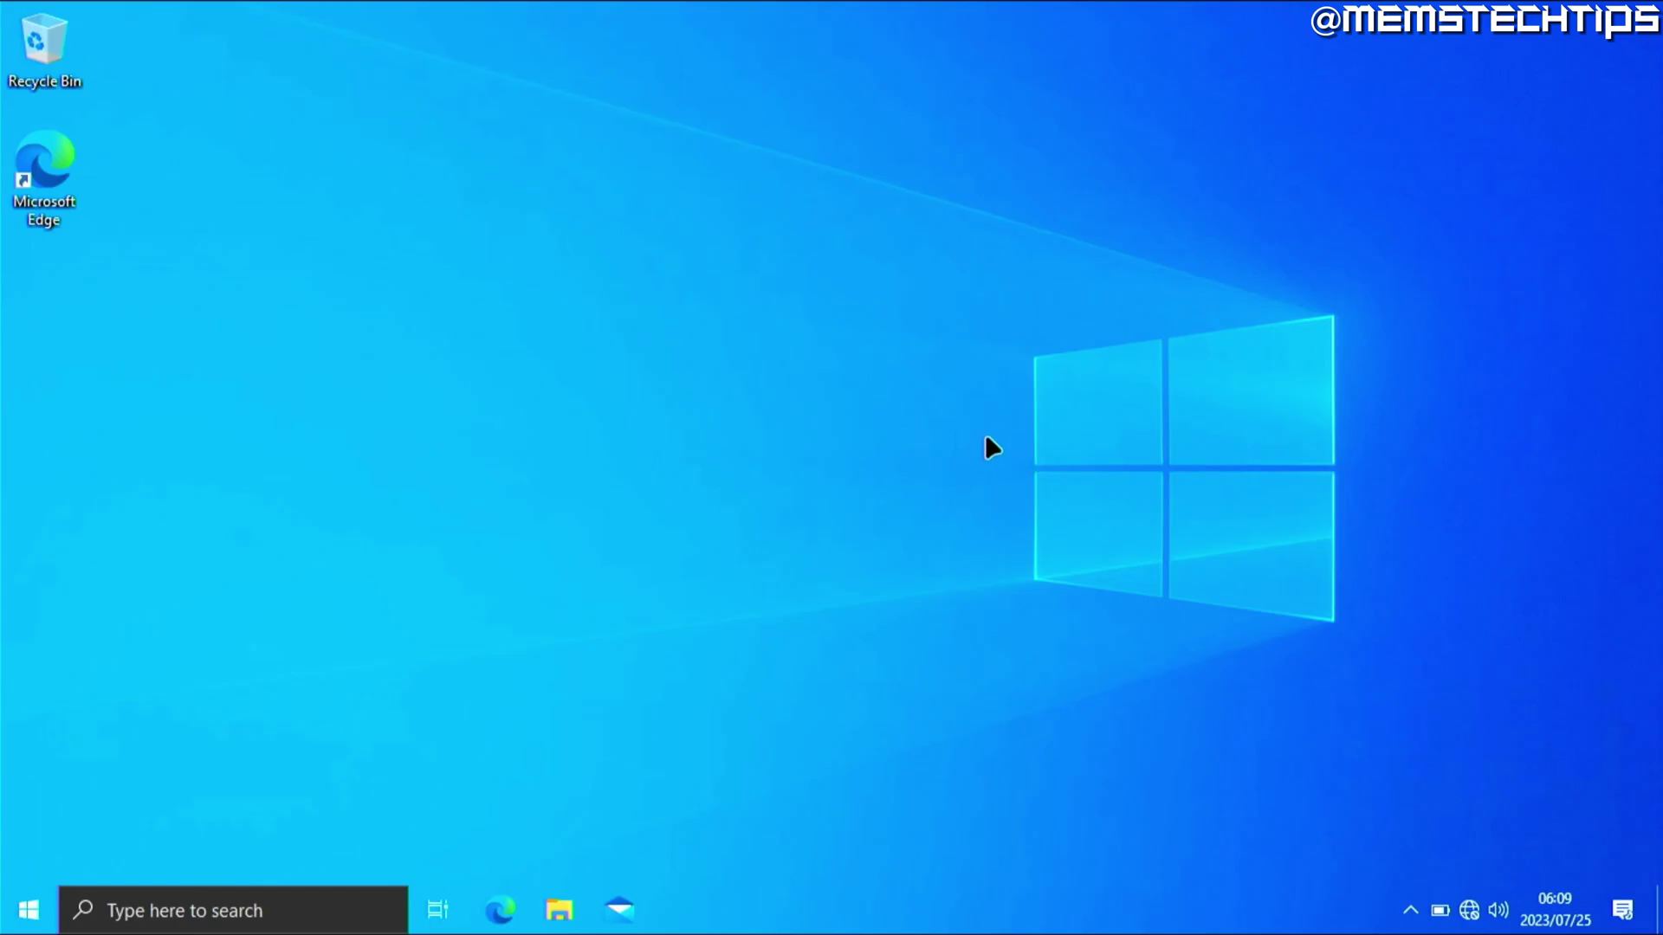
# Search for 'turn windows features on or off' and open the Windows Features dialog.
pyautogui.click(171, 907)
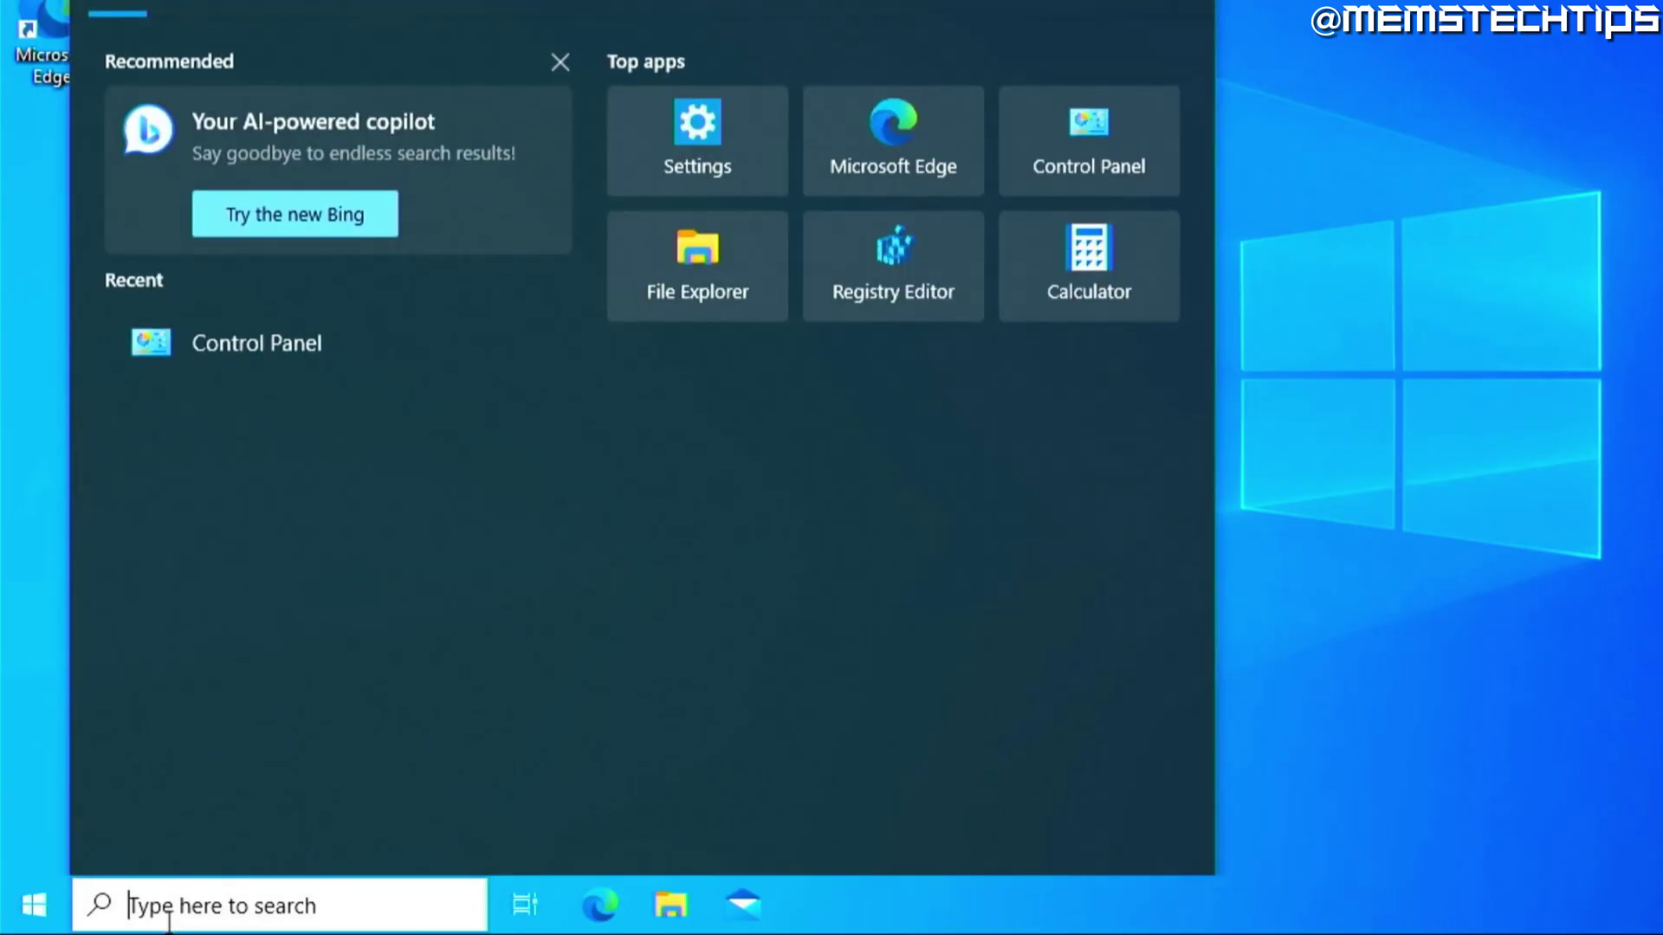
pyautogui.write('turn windows features on or off')
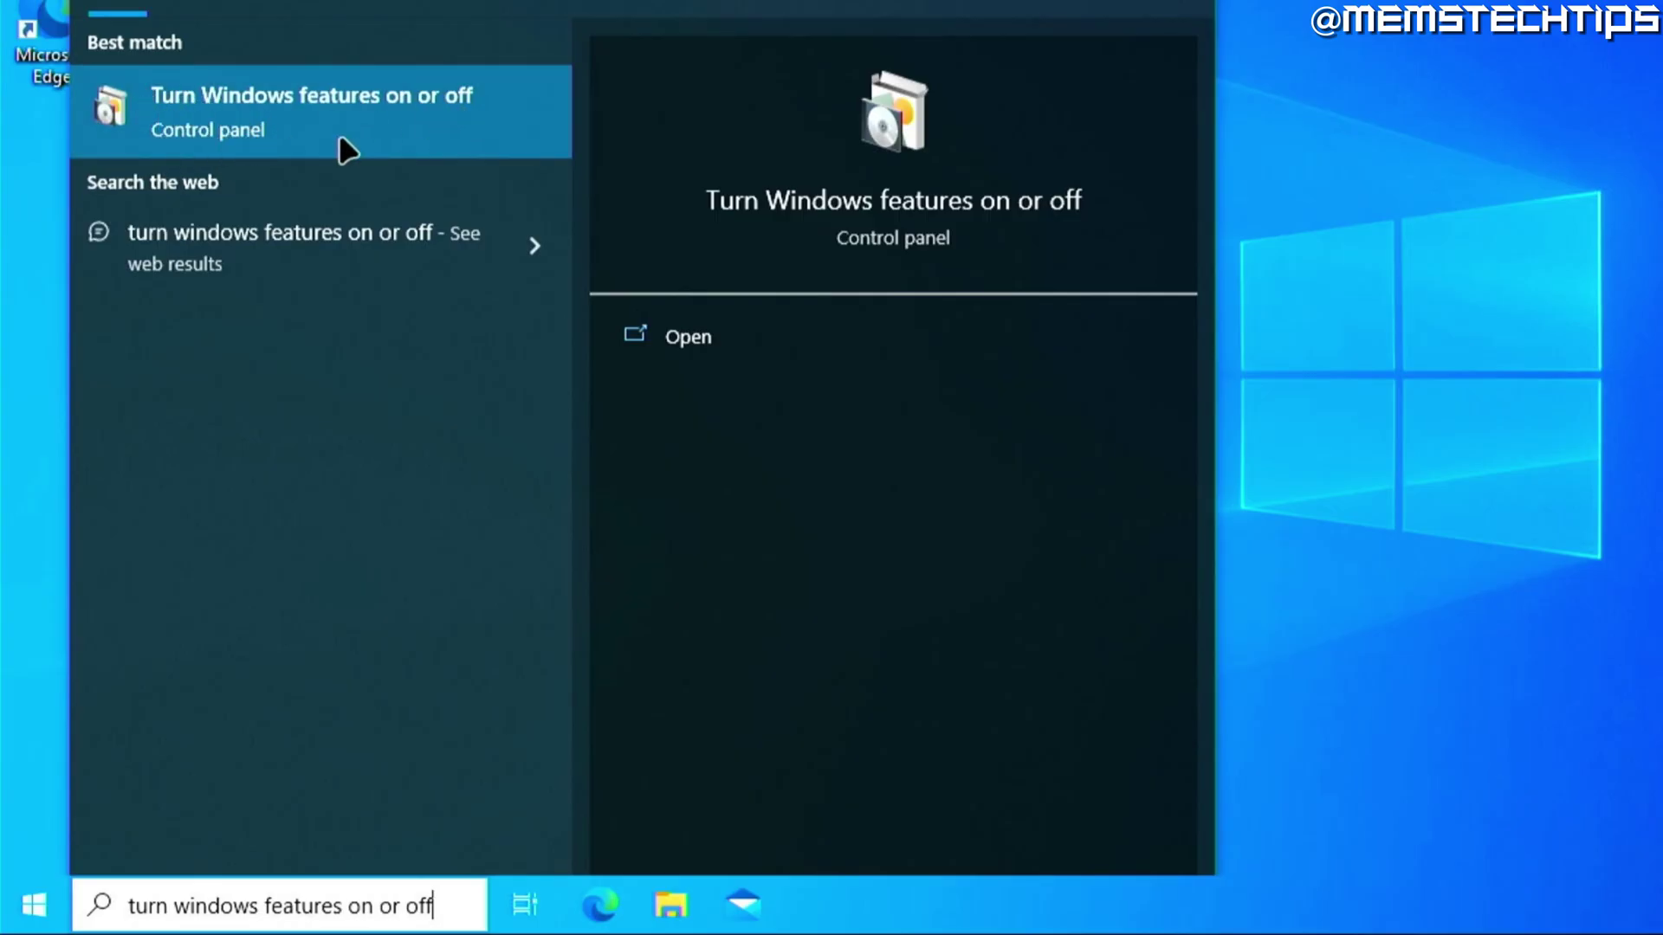
pyautogui.click(310, 108)
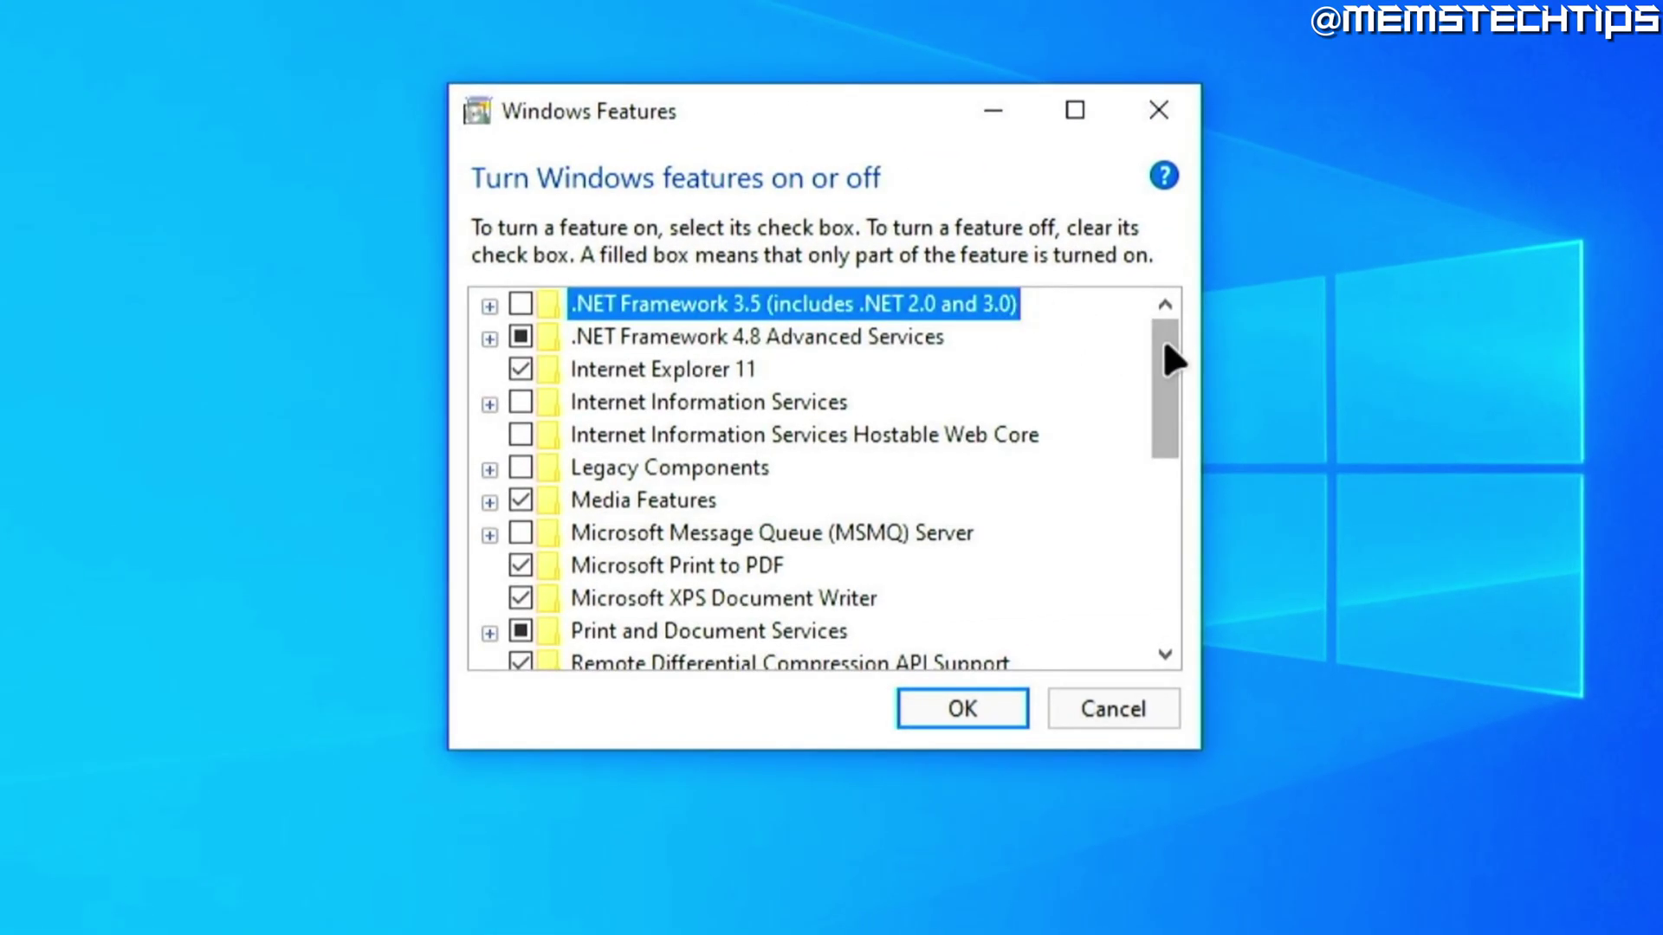
# Enable Virtual Machine Platform and Windows Hypervisor Platform and confirm with OK.
pyautogui.moveTo(1162, 341); pyautogui.dragTo(1147, 495)
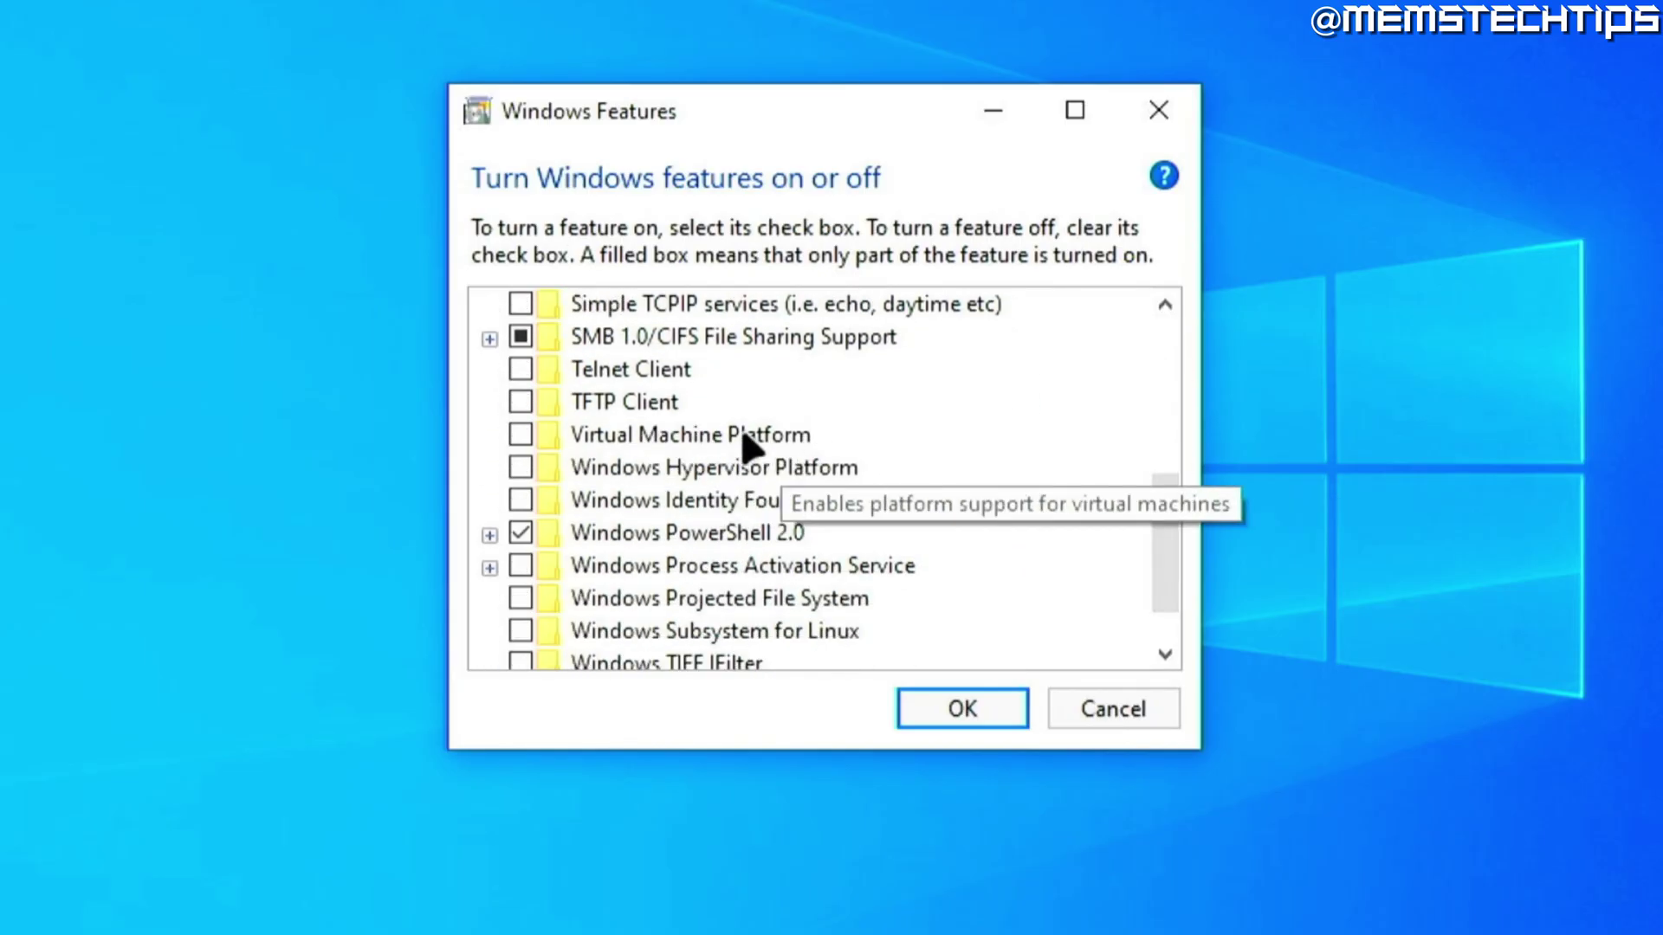
pyautogui.click(521, 434)
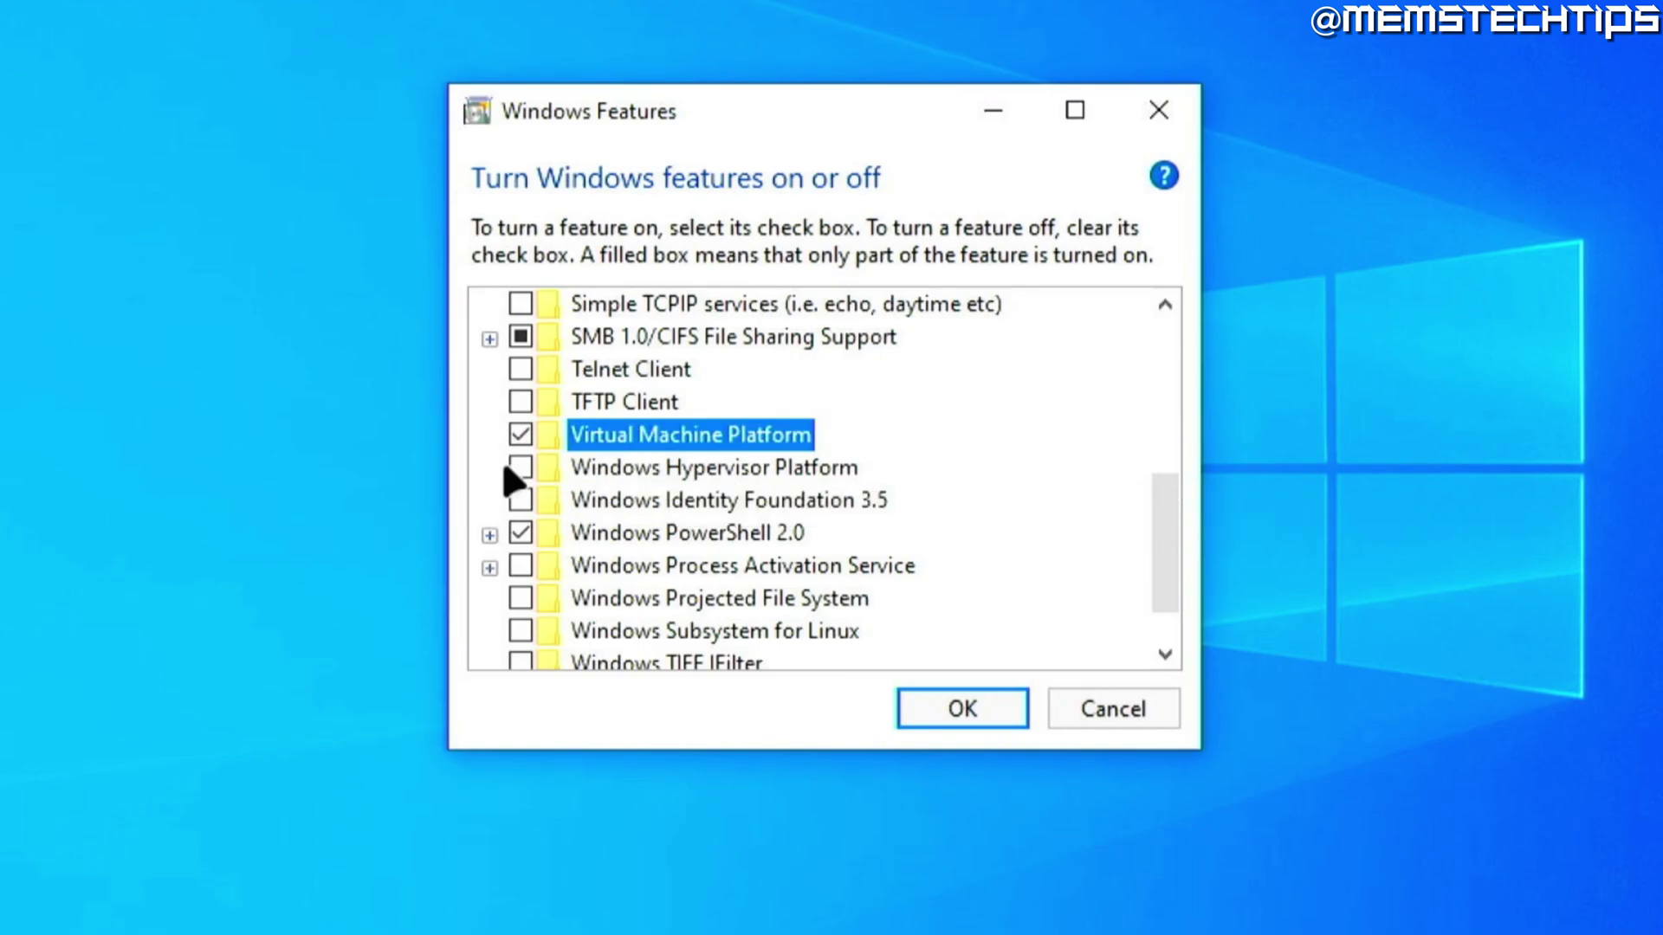
pyautogui.click(521, 468)
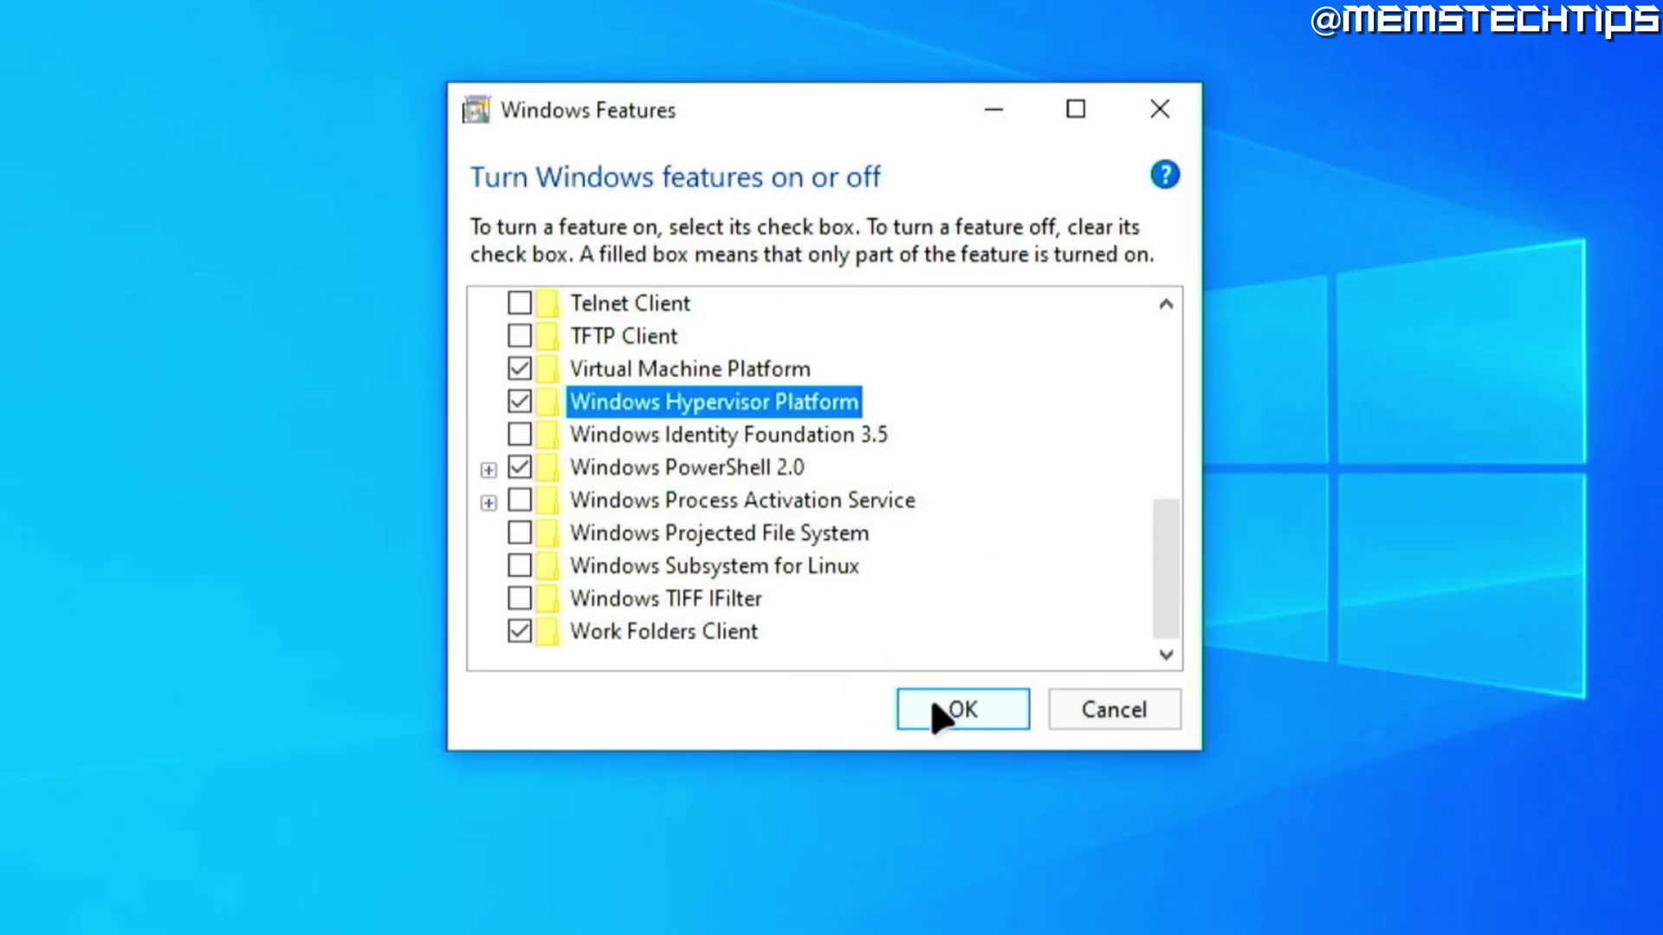
pyautogui.click(975, 699)
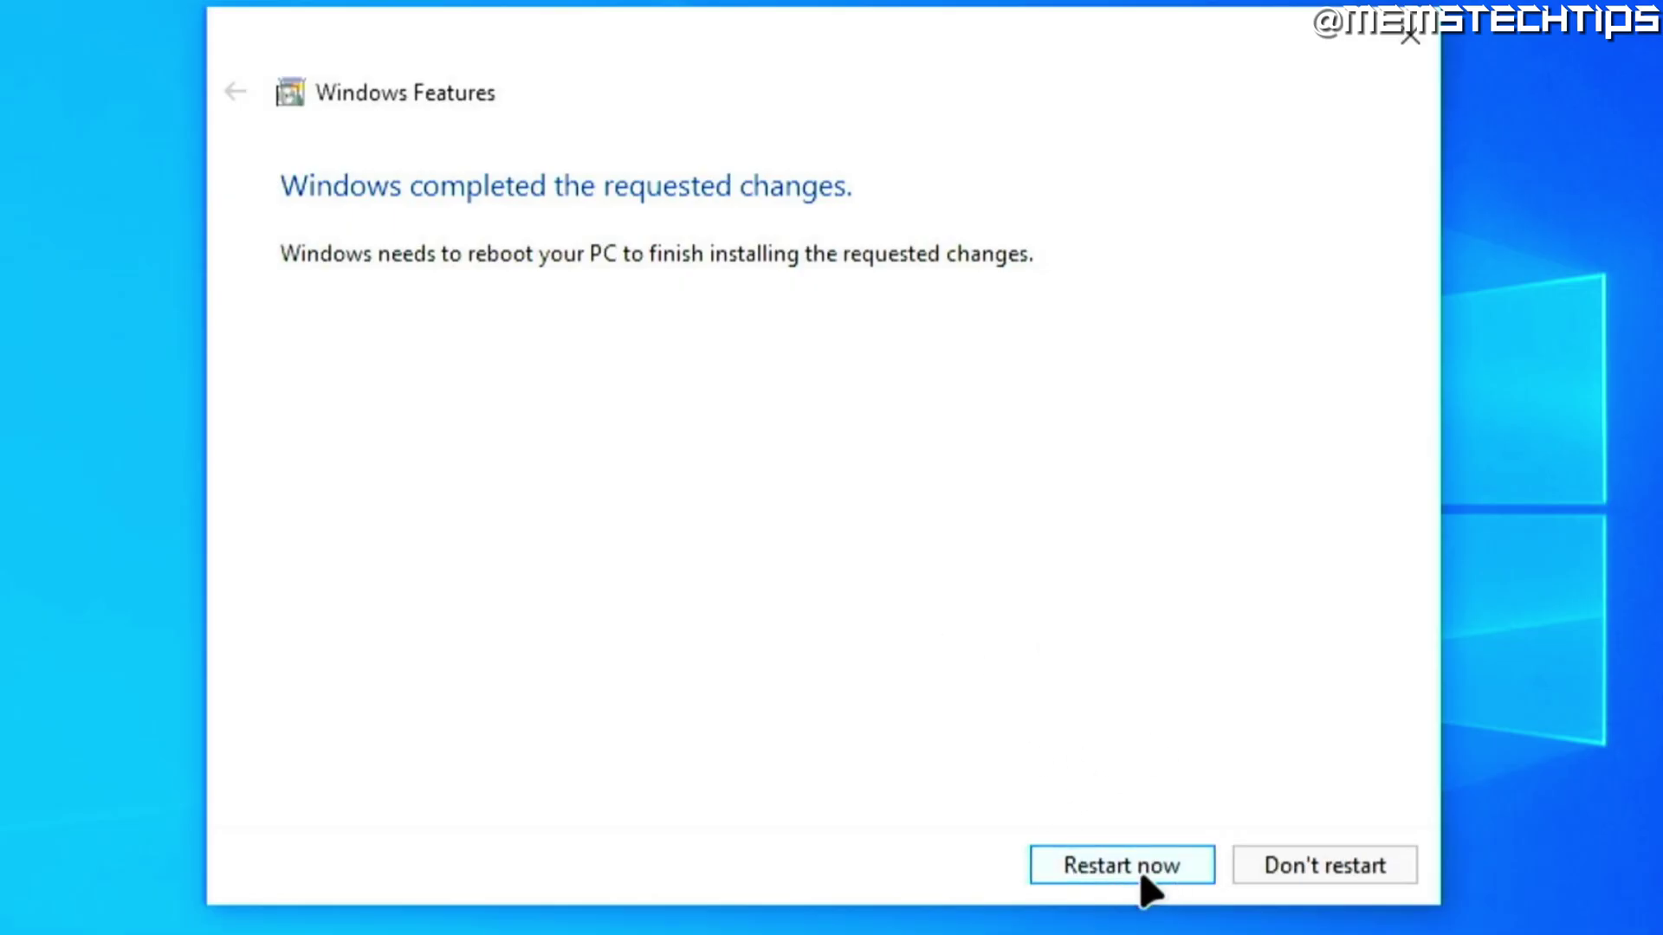
# Restart the PC now so Windows finishes installing the virtualization features.
pyautogui.click(1199, 869)
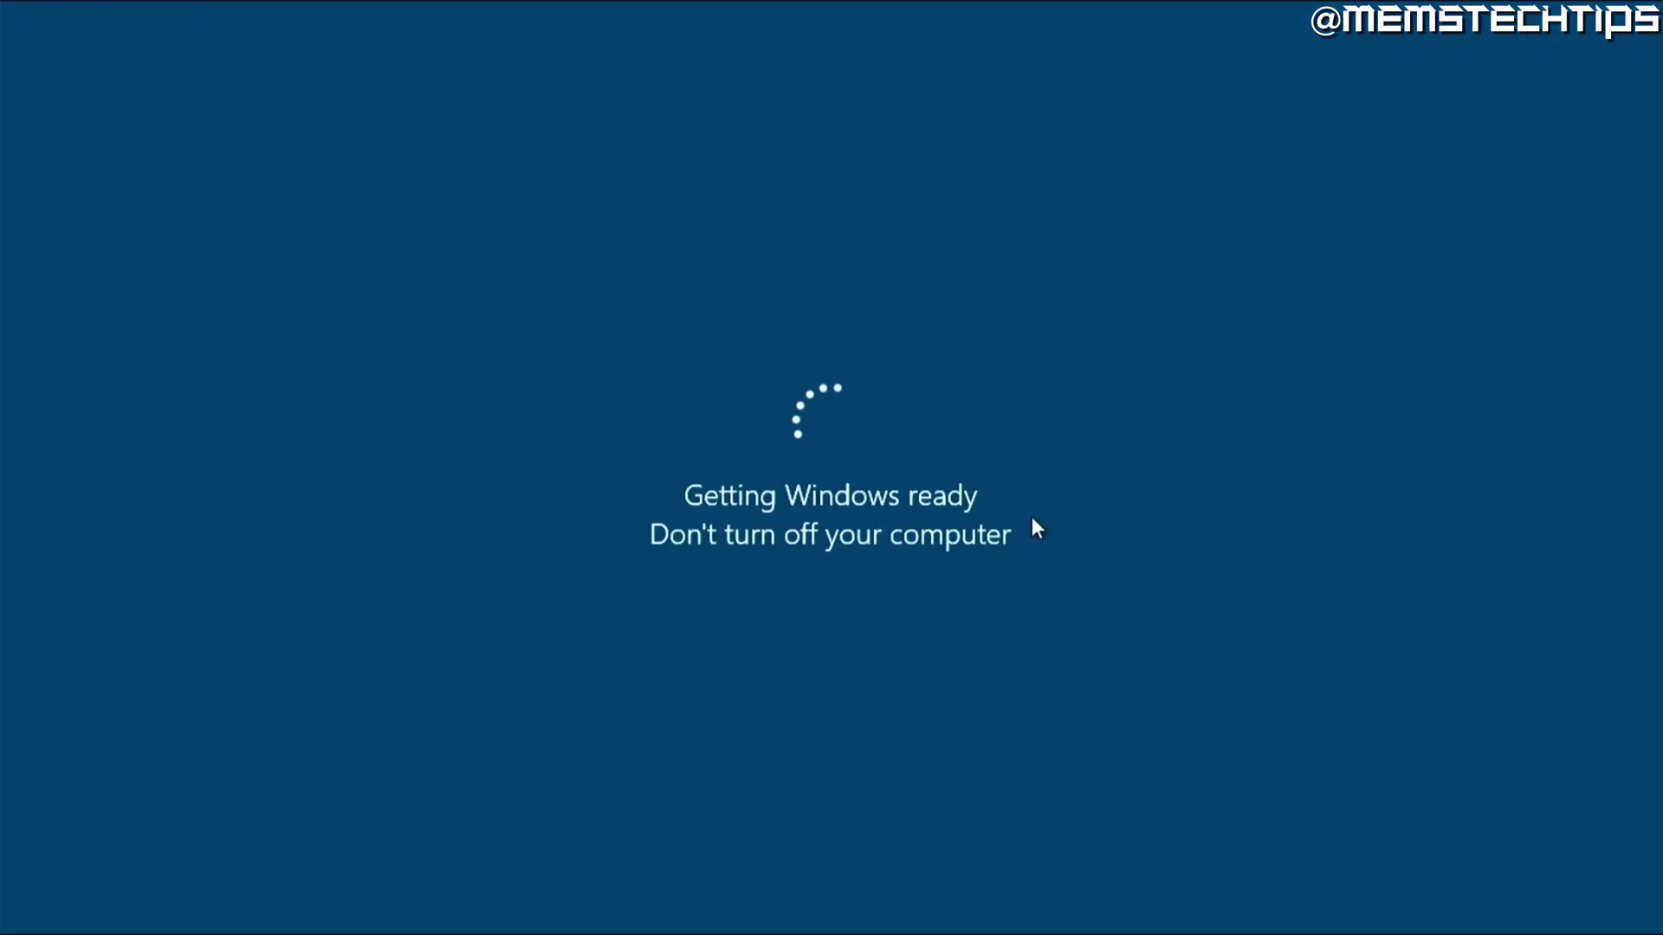